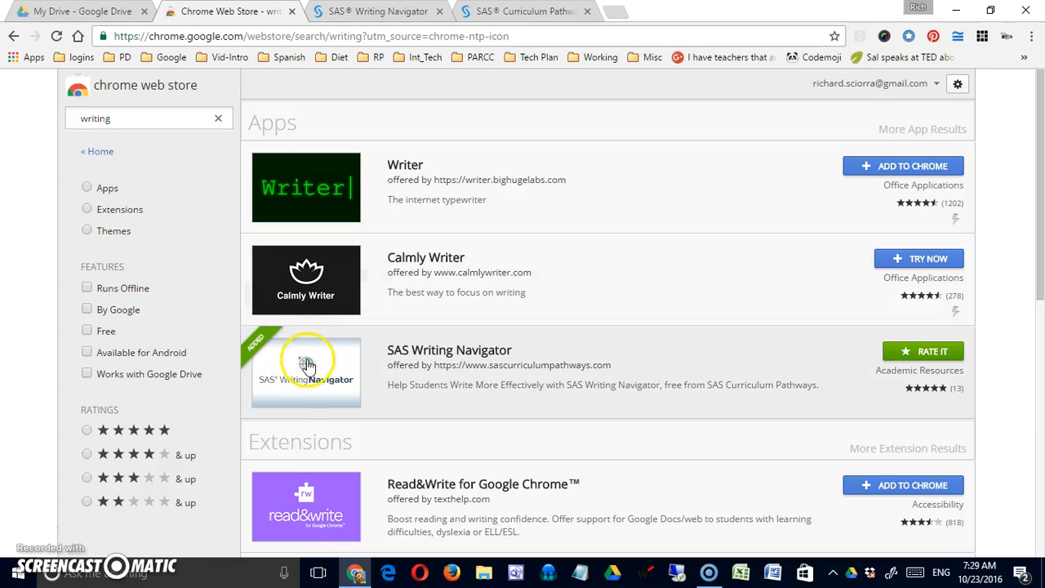
Look through all extension results for the writing search in the Chrome Web Store, and return to the combined results
scroll(374, 375, down, 1)
scroll(374, 375, down, 6)
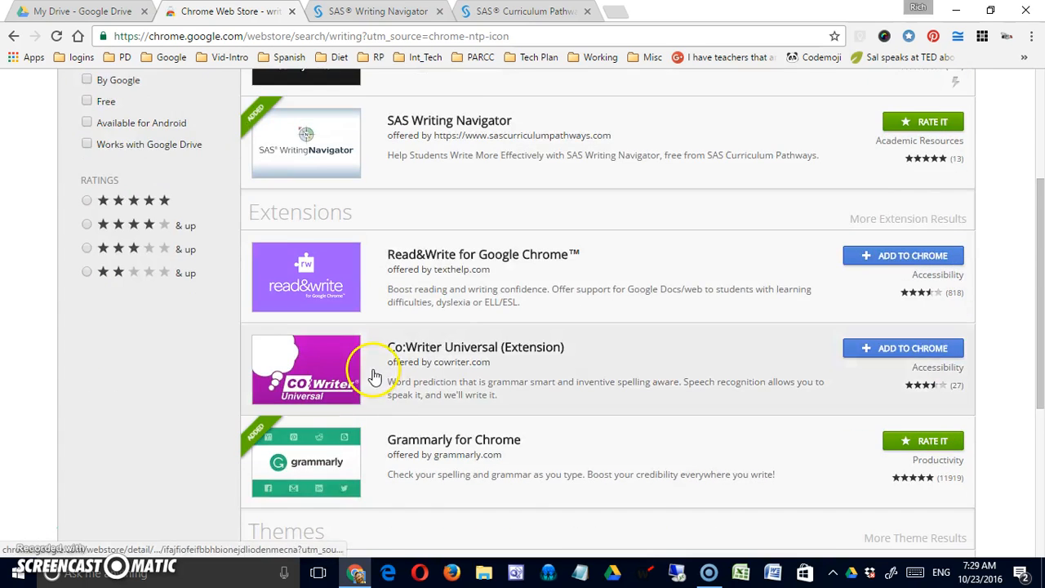
scroll(374, 379, up, 3)
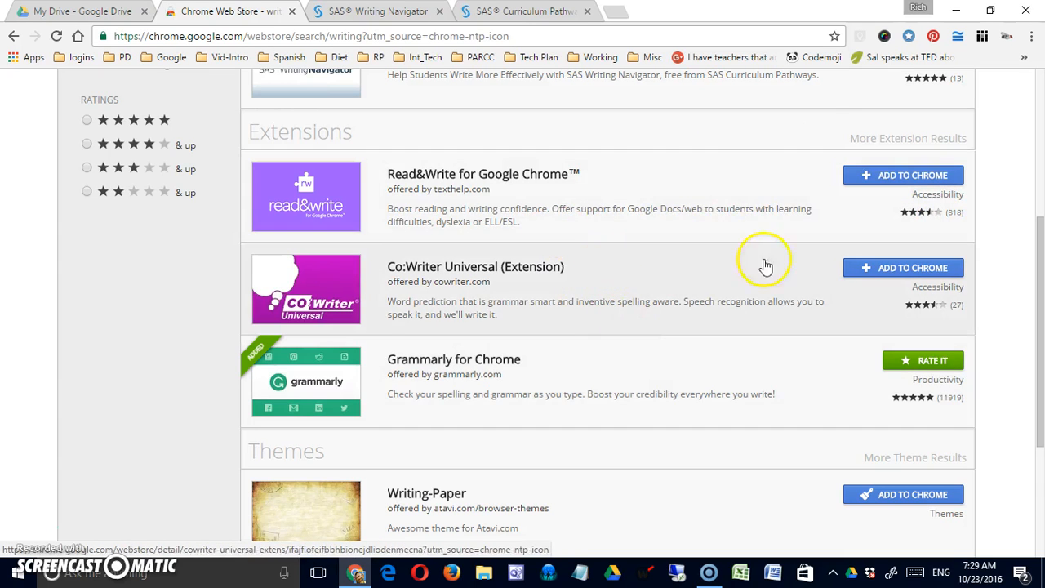
click(912, 141)
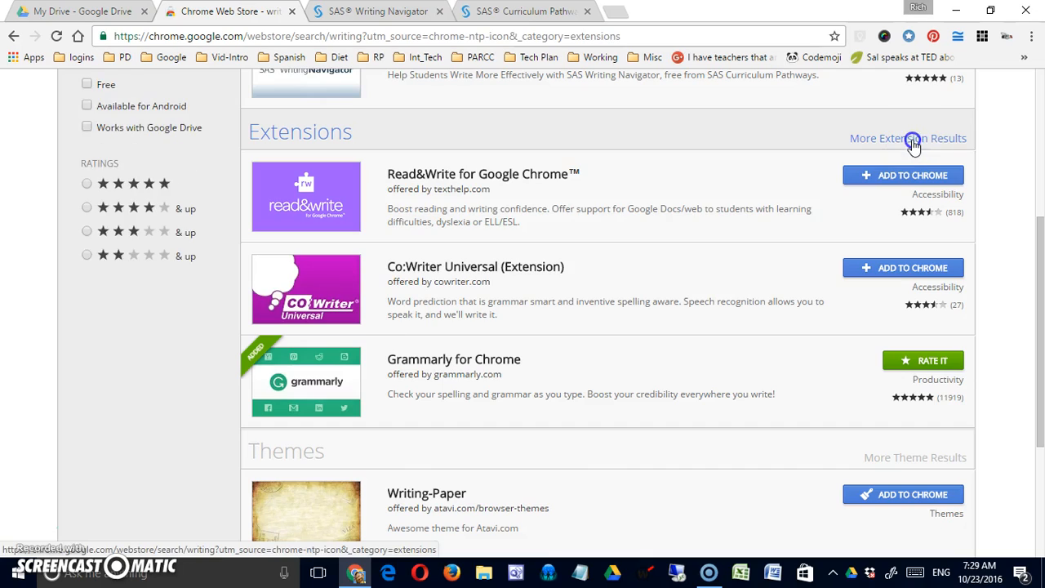
scroll(587, 339, down, 5)
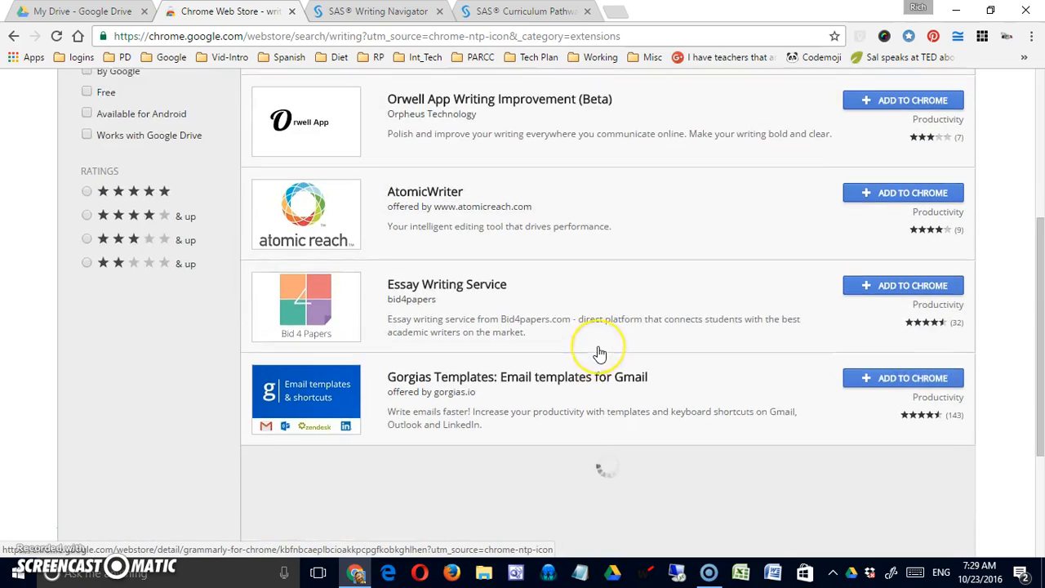
scroll(600, 354, up, 3)
scroll(599, 354, down, 1)
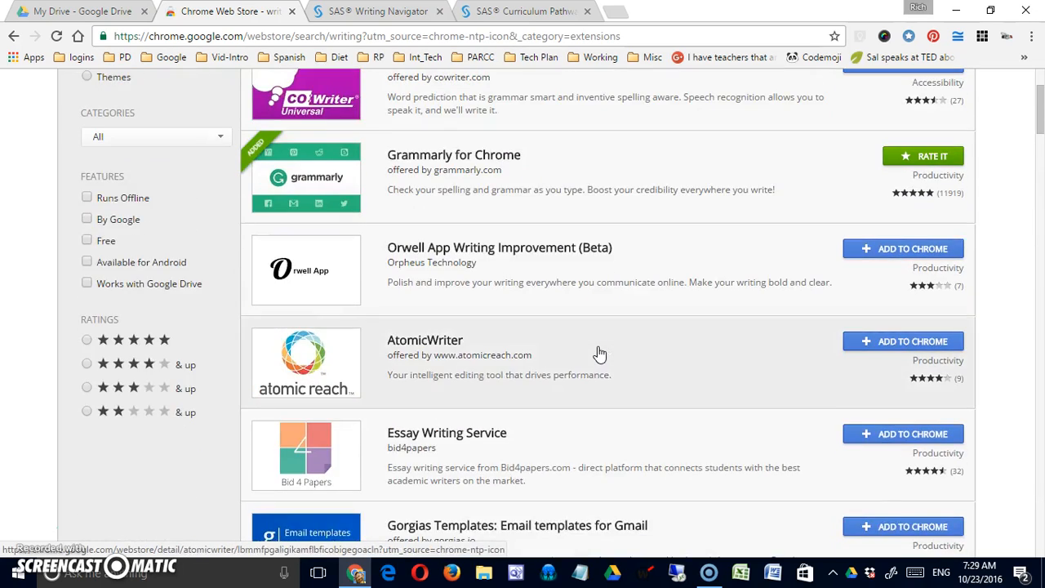
scroll(600, 354, up, 2)
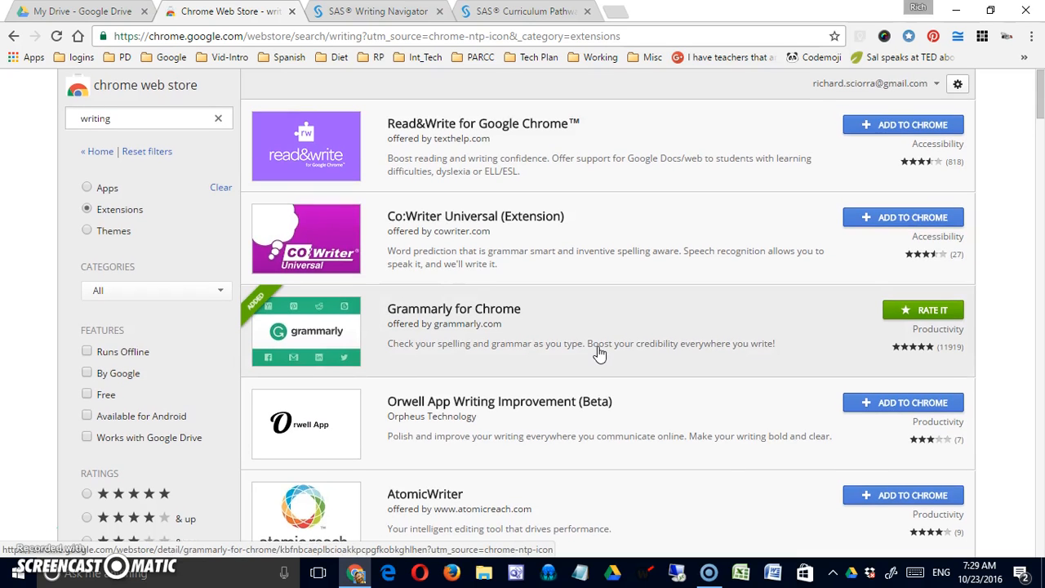
click(11, 38)
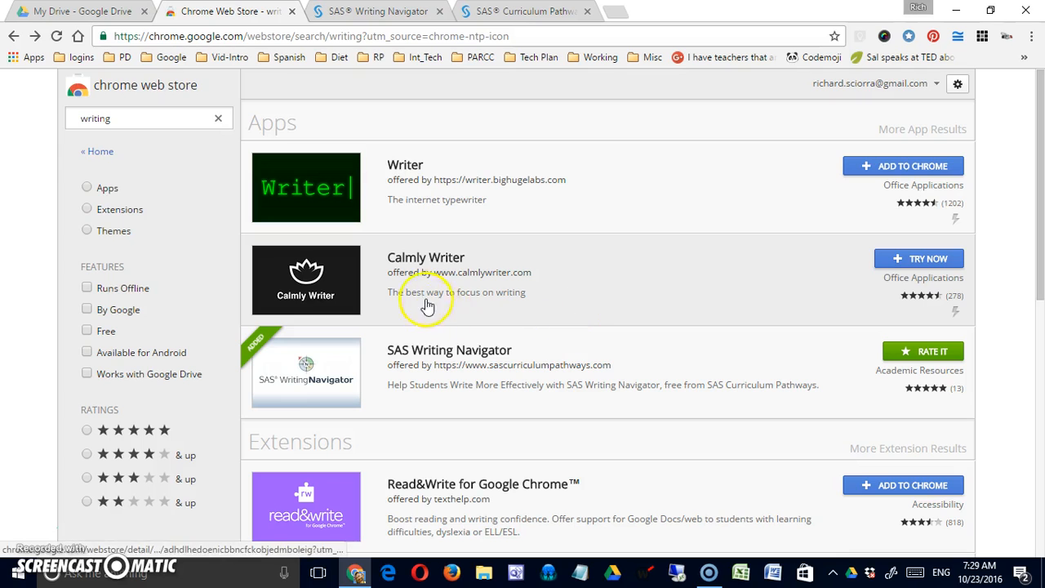
Look through all app results for the writing search, return to the combined results and locate SAS Writing Navigator
click(927, 131)
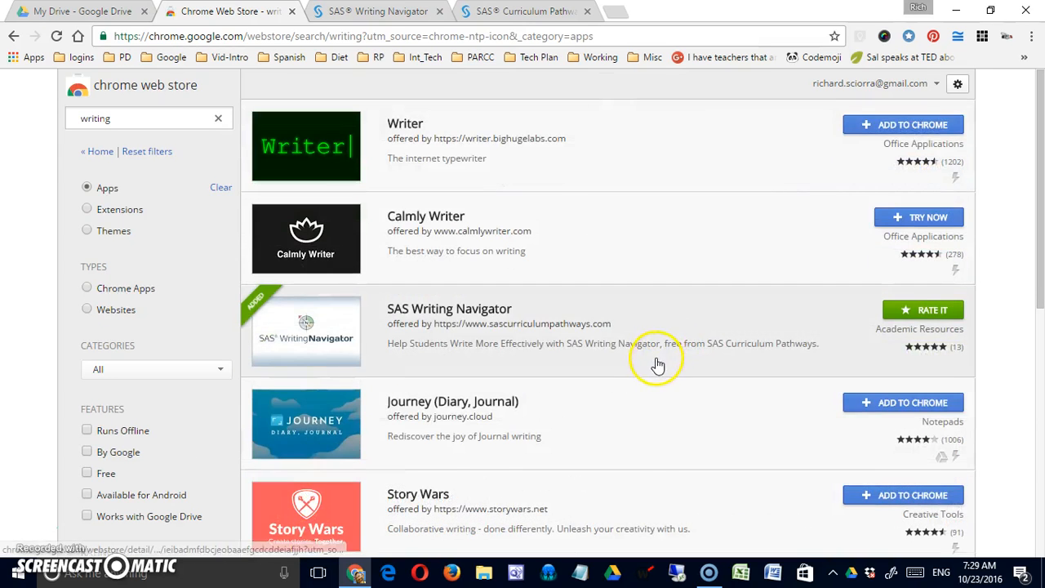
scroll(658, 365, down, 8)
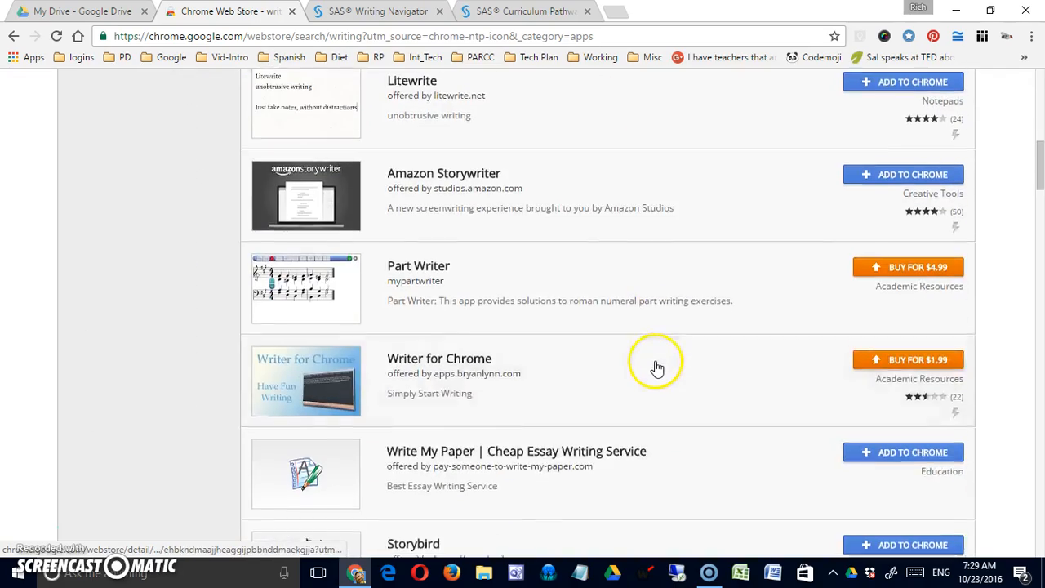
scroll(657, 368, down, 11)
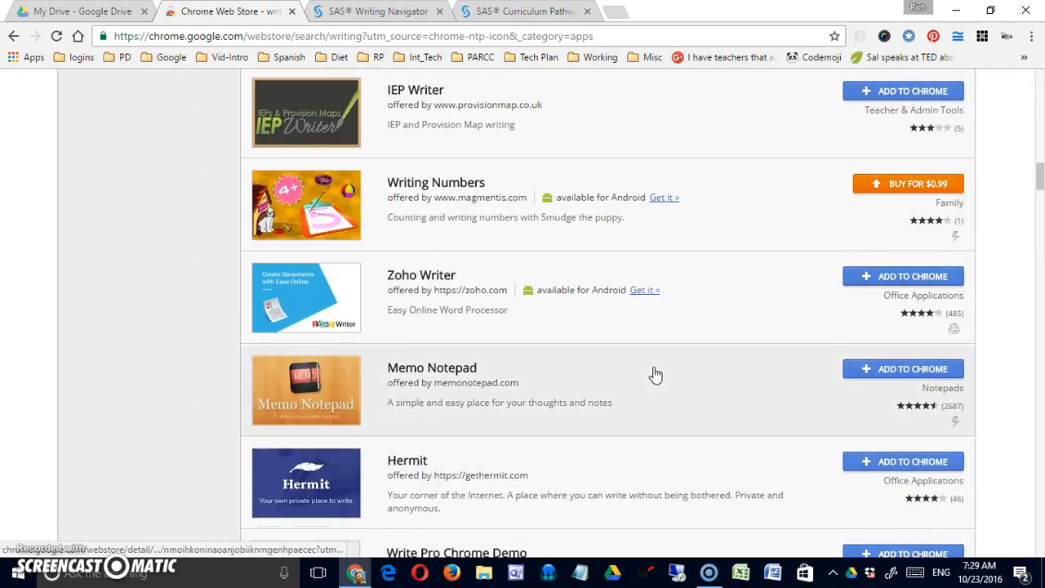
scroll(655, 374, up, 18)
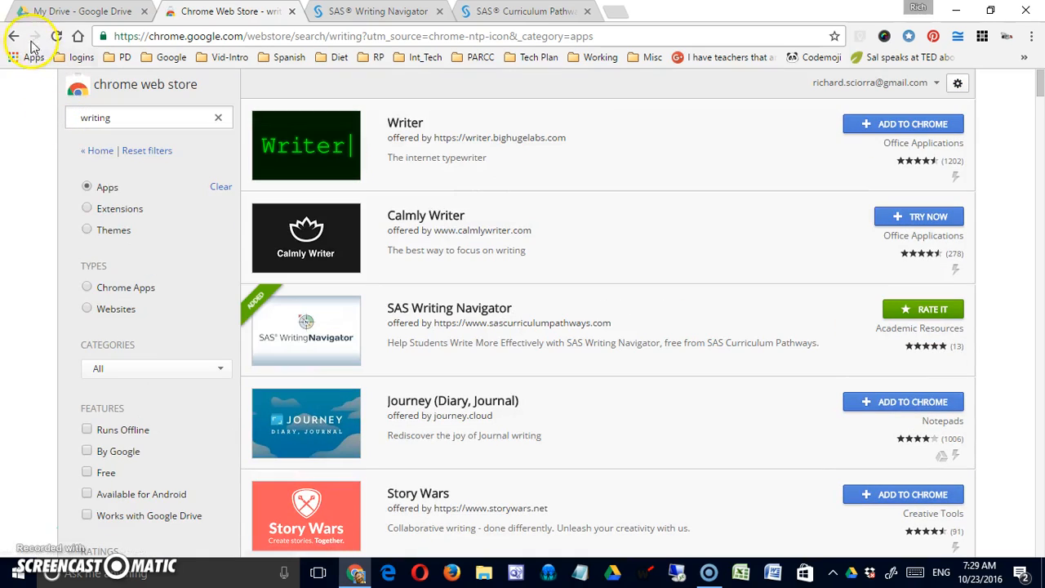
click(17, 37)
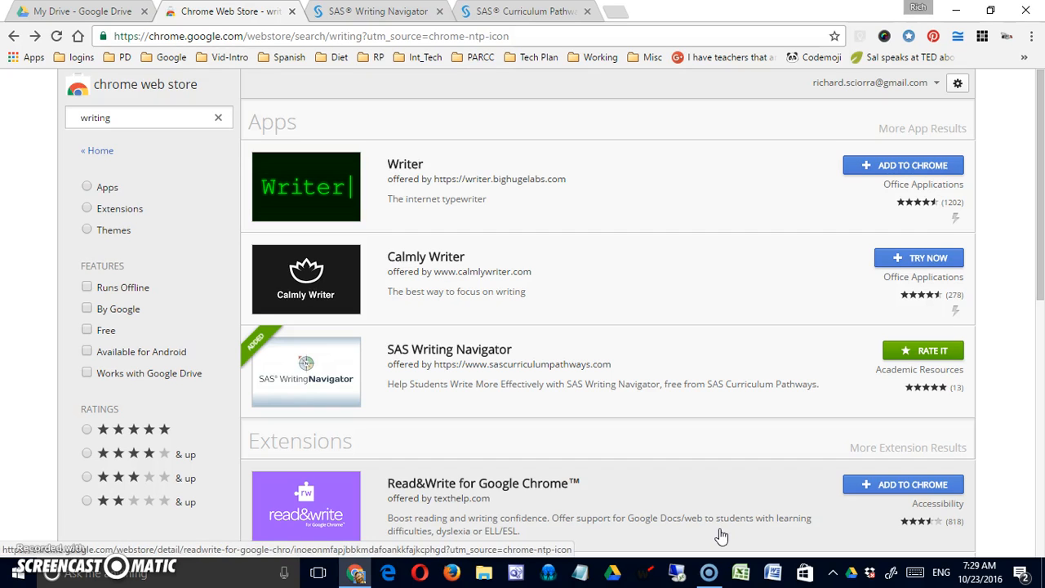
click(927, 353)
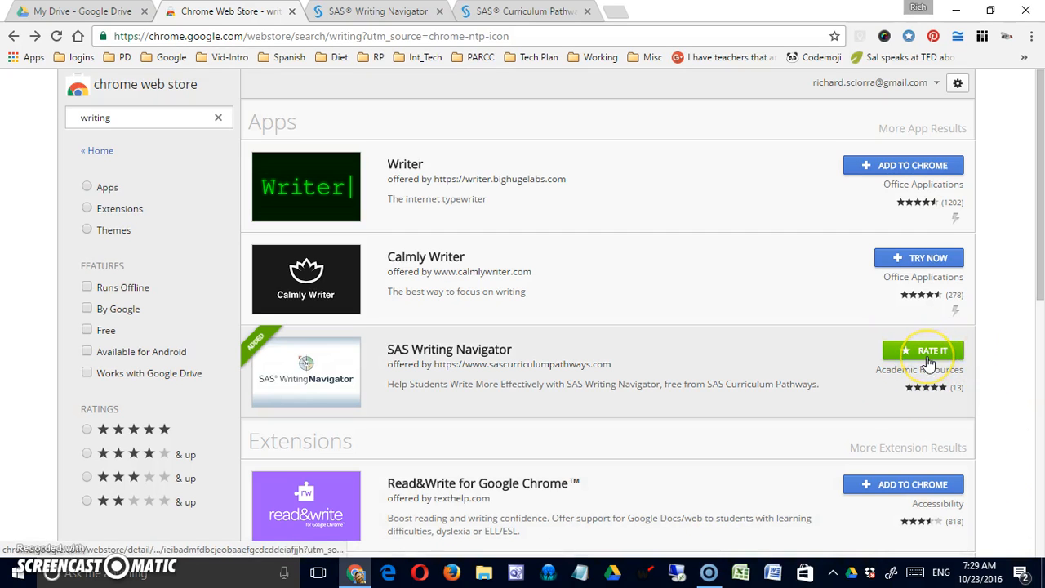
Open the Curriculum Pathways sign-up page from the SAS Writing Navigator page, and close the duplicate tab
click(396, 15)
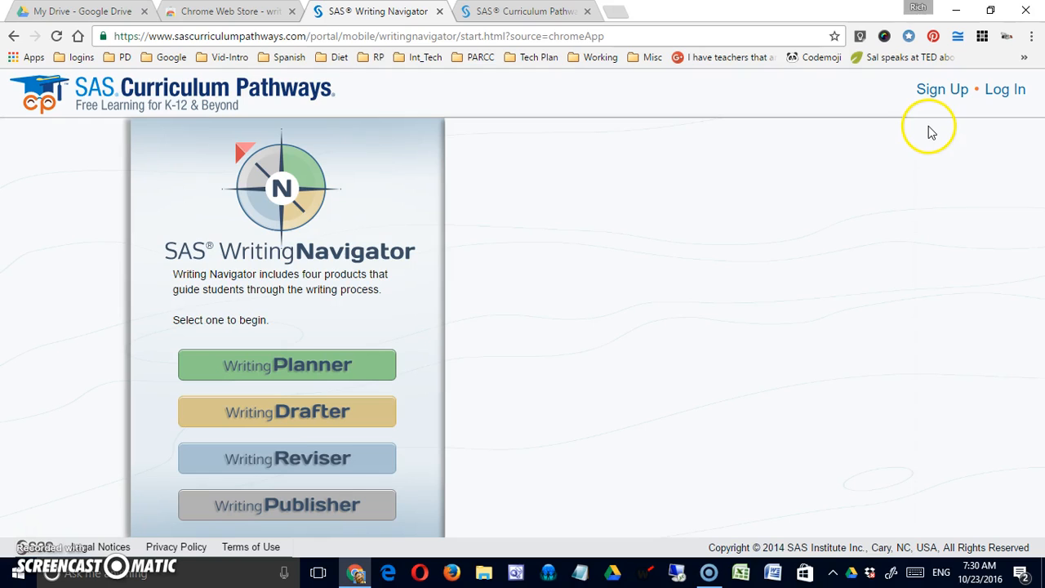
click(937, 89)
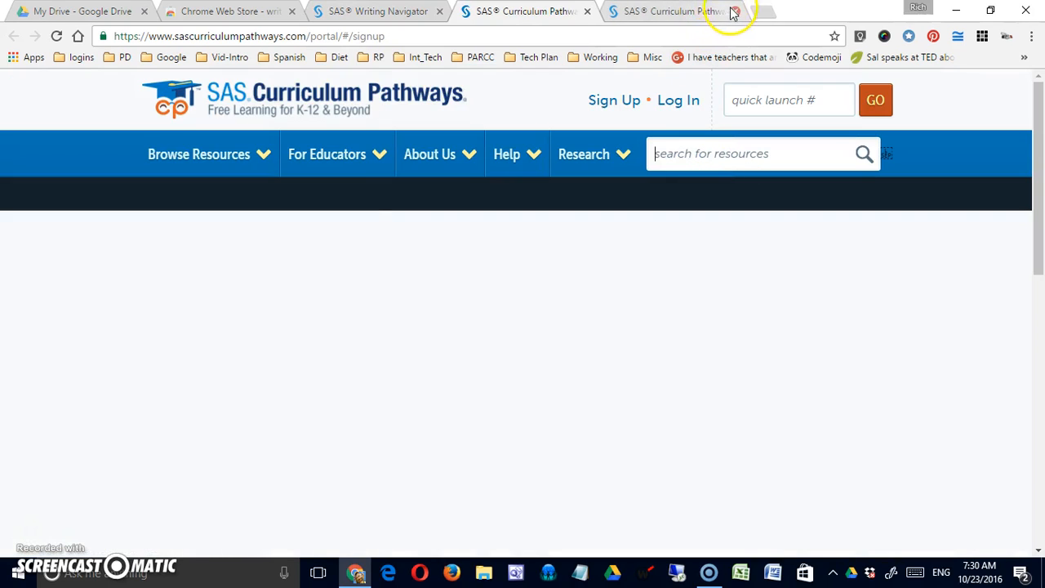
click(734, 10)
click(615, 103)
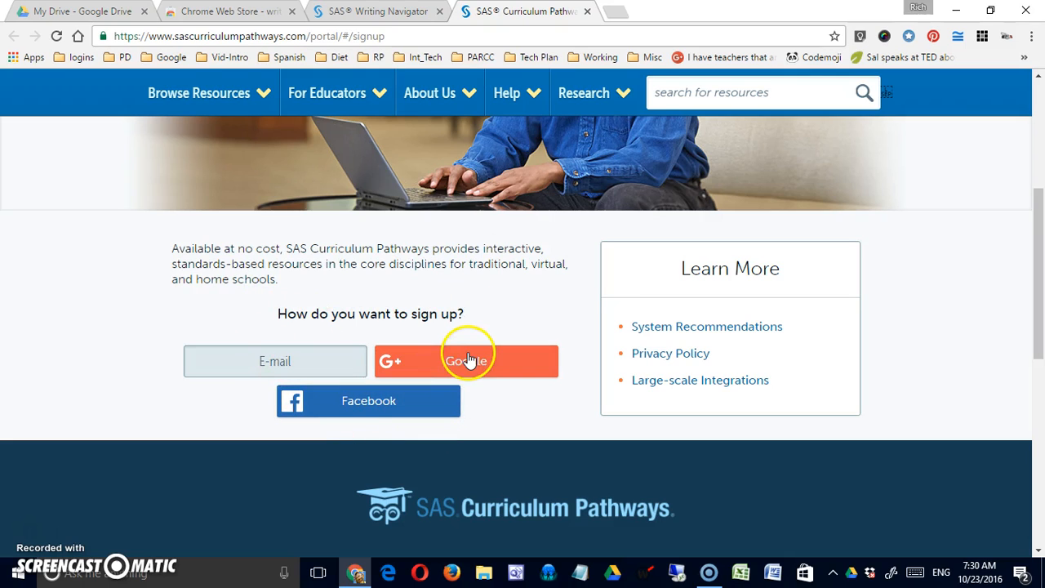
Choose E-mail as the sign-up method and look through the fields of the account form
click(294, 363)
scroll(329, 381, down, 3)
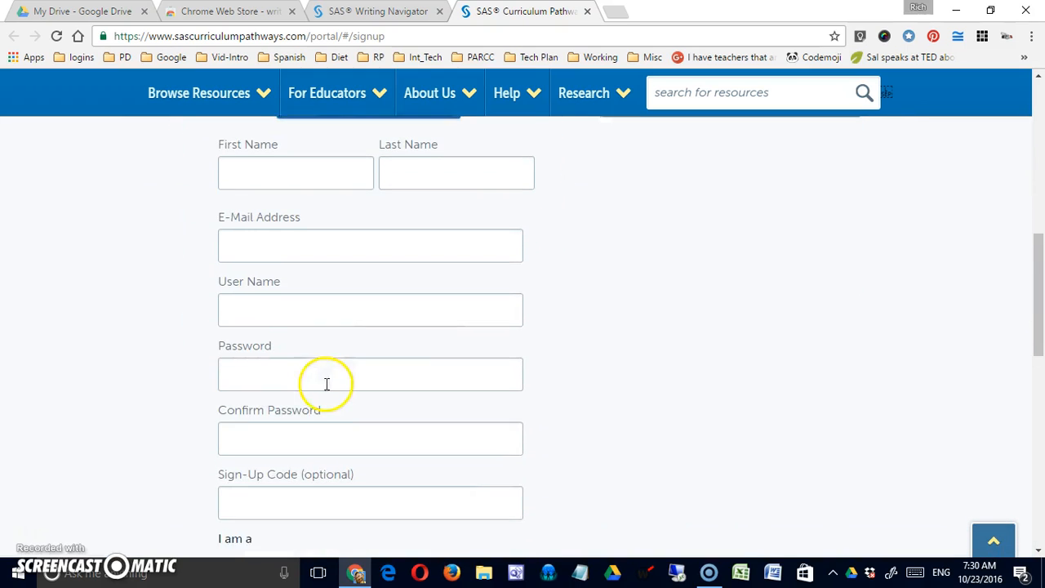
scroll(325, 390, down, 3)
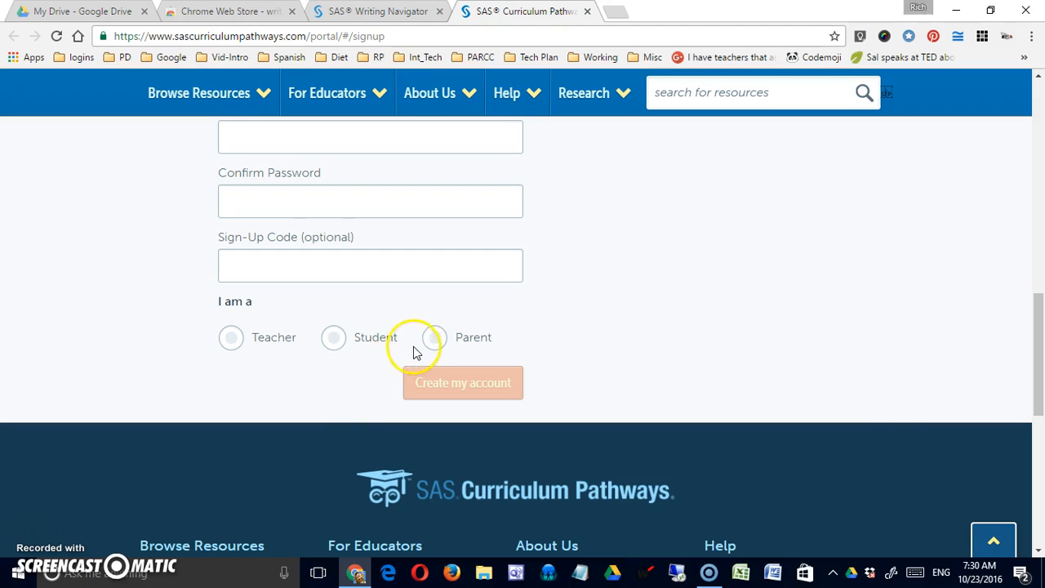
Set the account role to Teacher and agree to the Terms of Service in the sign-up form
click(229, 339)
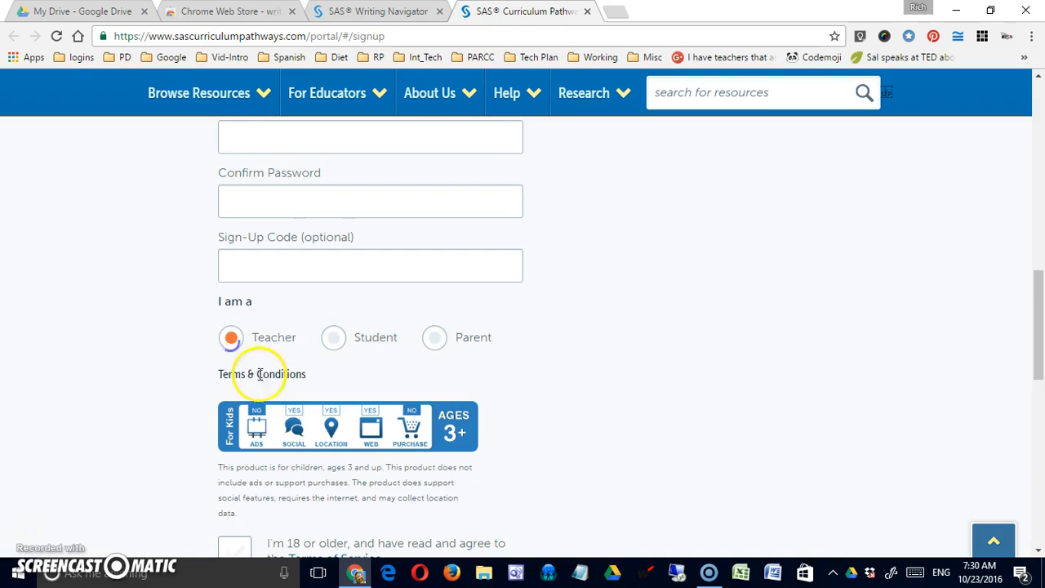
scroll(527, 386, down, 1)
scroll(526, 386, down, 3)
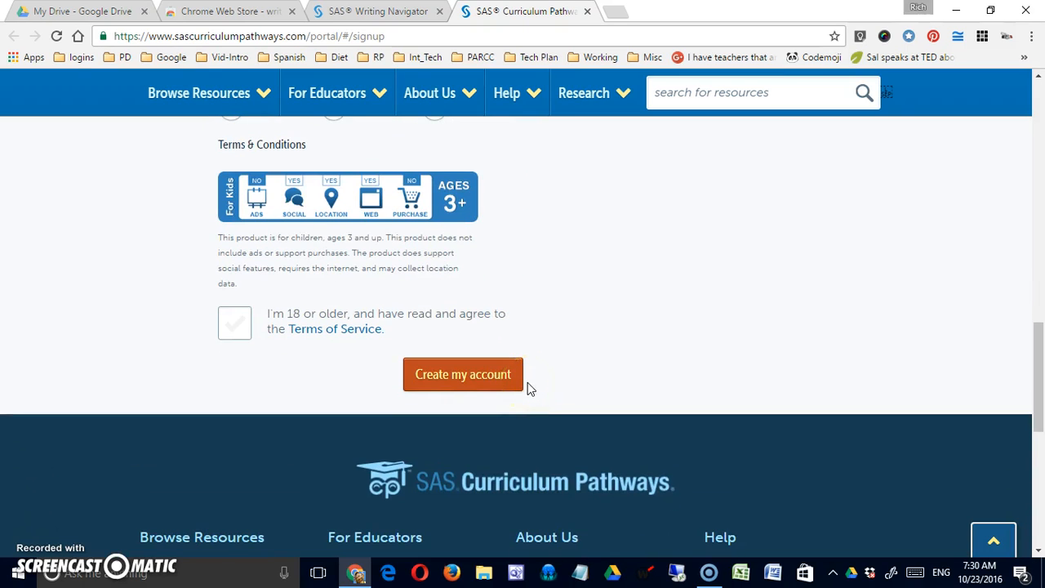
click(236, 329)
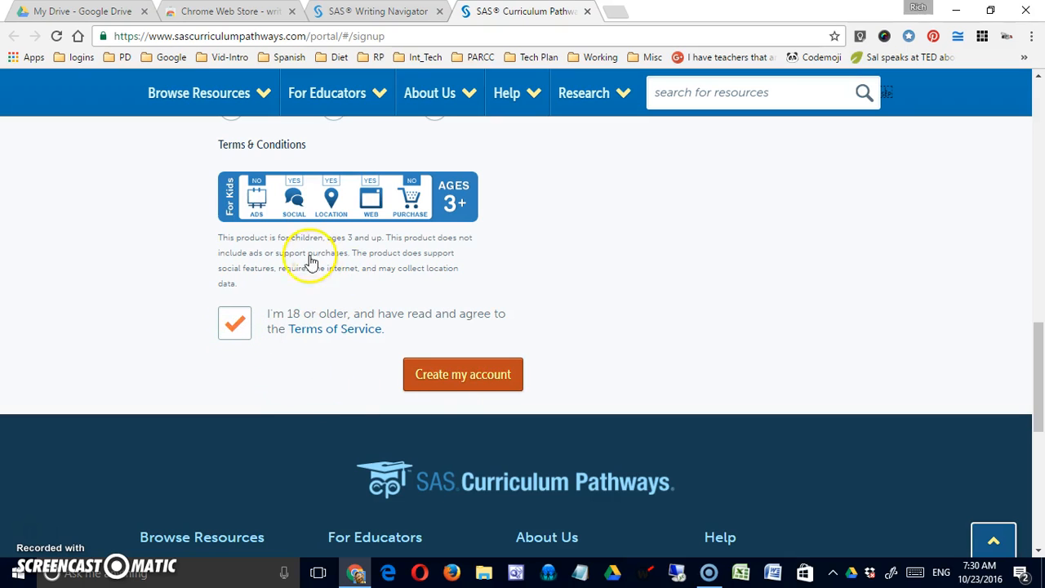
scroll(561, 319, up, 2)
scroll(561, 319, up, 5)
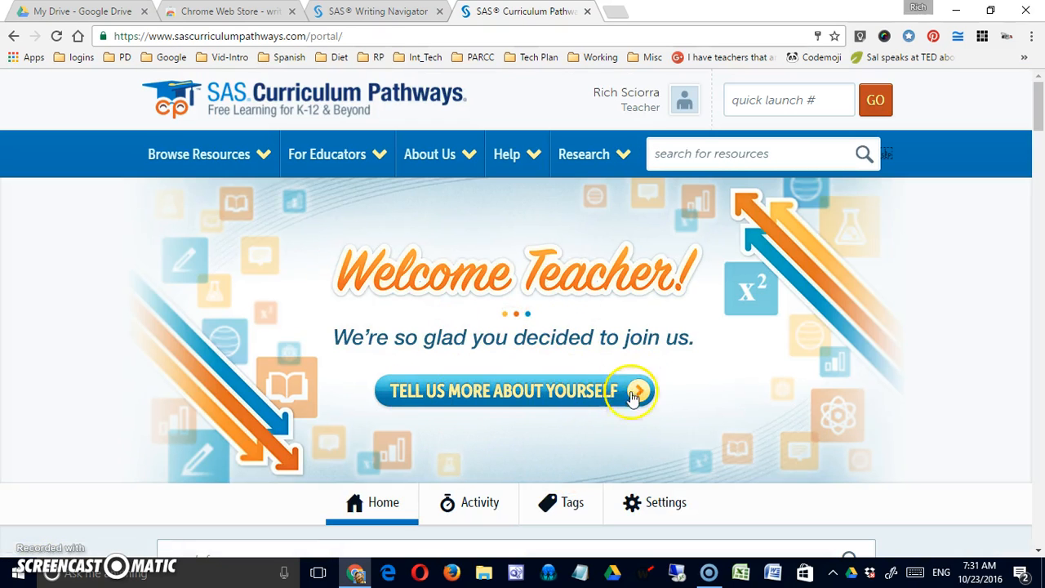
Open the questions for telling more about yourself from the teacher welcome page, and look through the profile settings
click(641, 393)
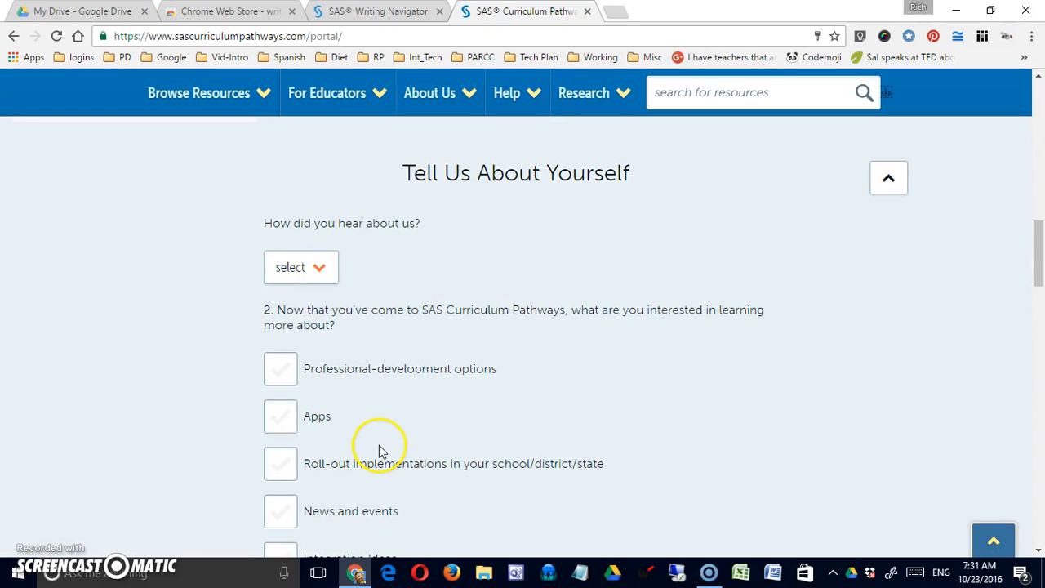
scroll(378, 451, down, 5)
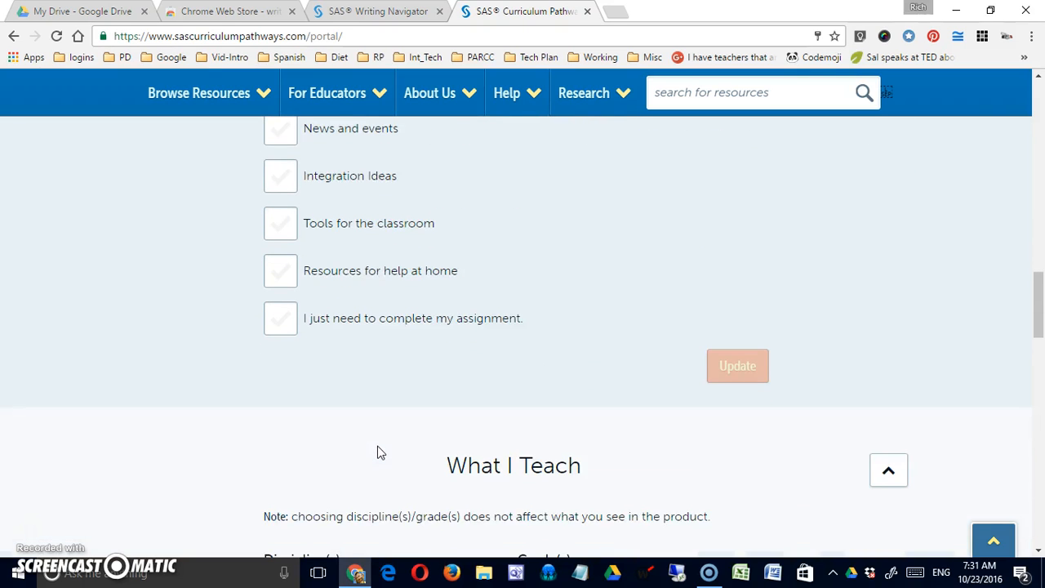
scroll(377, 450, up, 12)
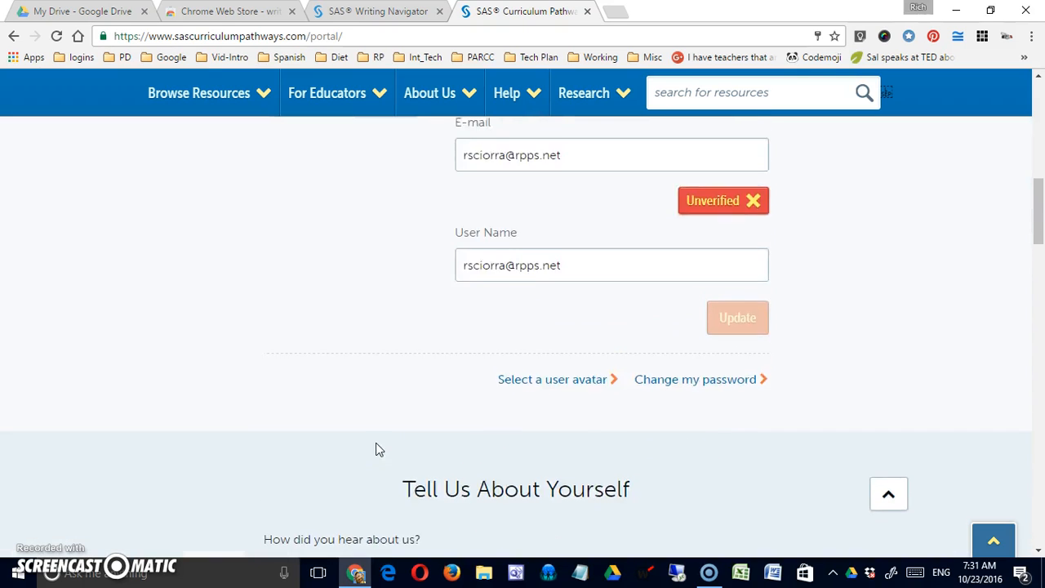
scroll(378, 448, up, 4)
click(378, 284)
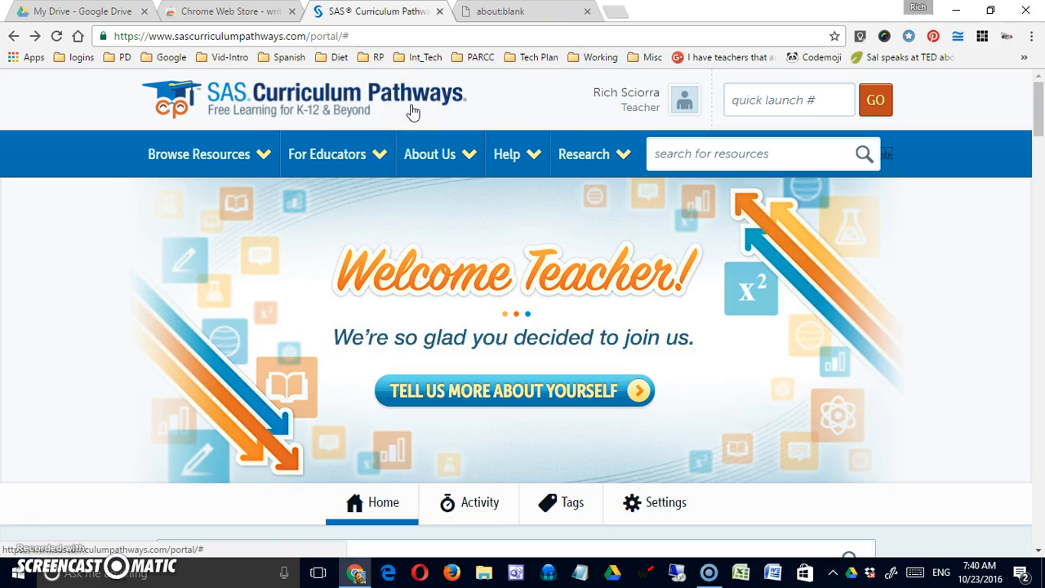
Open the Professional Development page for educators and look through its contents
click(385, 155)
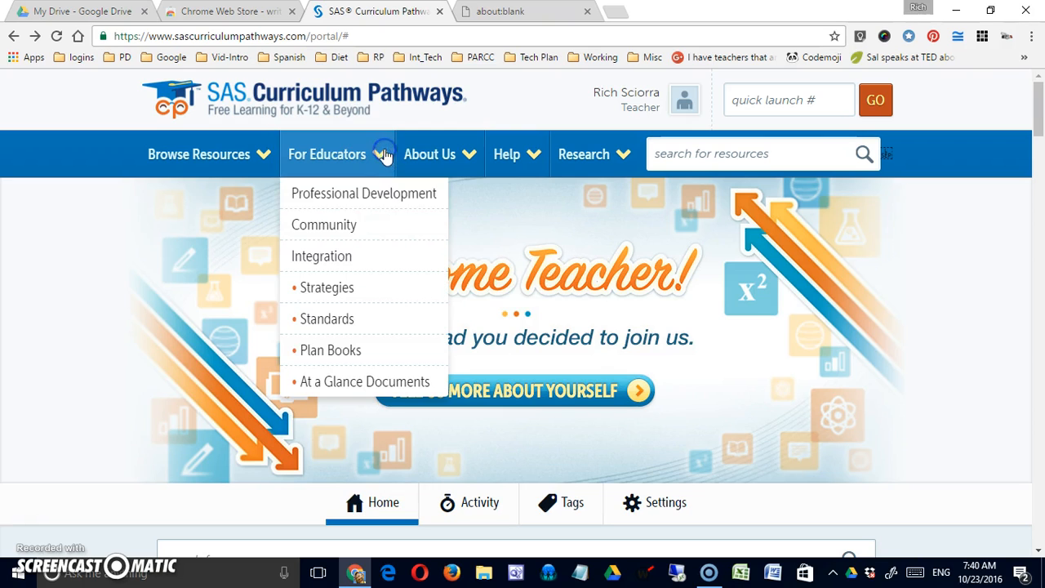
click(367, 194)
scroll(403, 187, down, 3)
scroll(427, 222, up, 3)
Open the Strategies page for educators and examine the classroom integration ideas
click(385, 161)
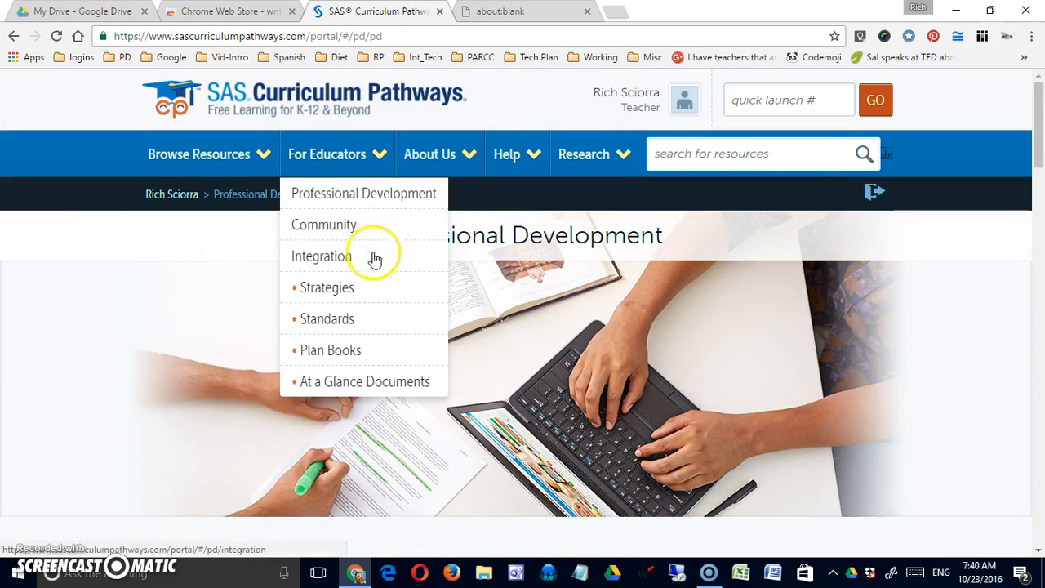
click(368, 294)
scroll(455, 322, down, 10)
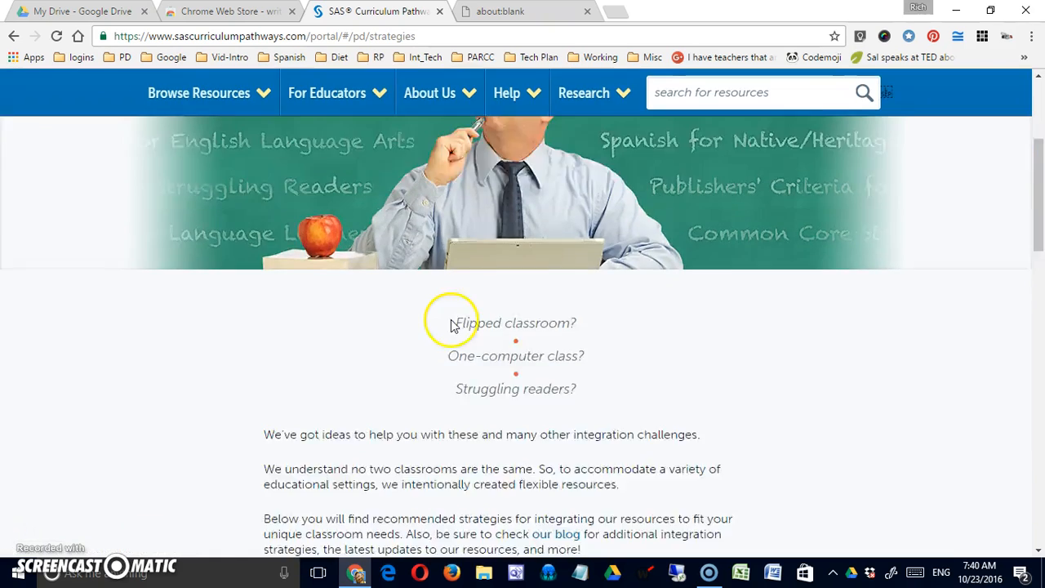
scroll(450, 325, up, 10)
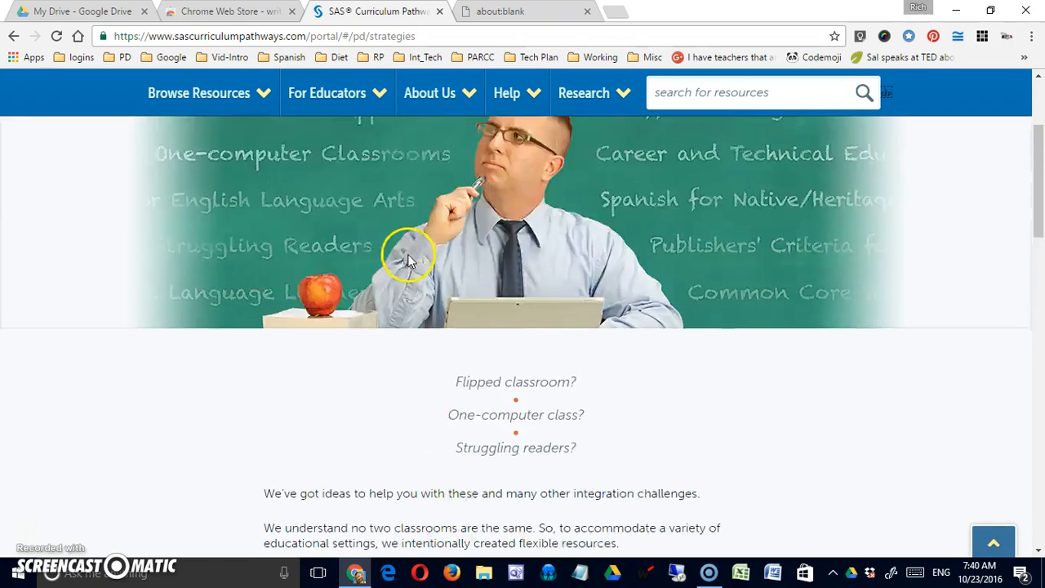
click(378, 164)
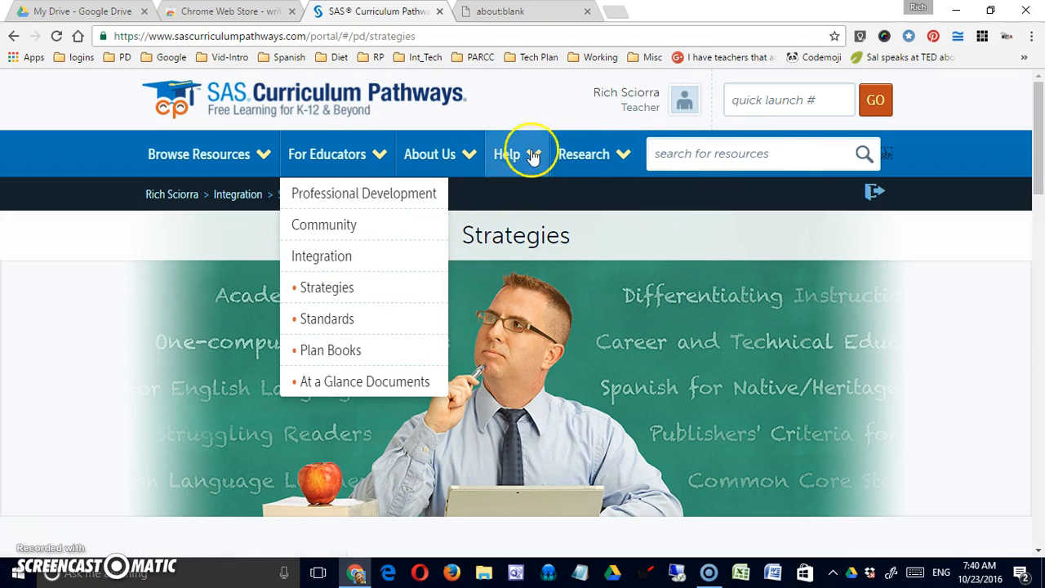
Close the Curriculum Pathways and blank tabs, and display the first page of installed Chrome apps in a new tab
click(439, 11)
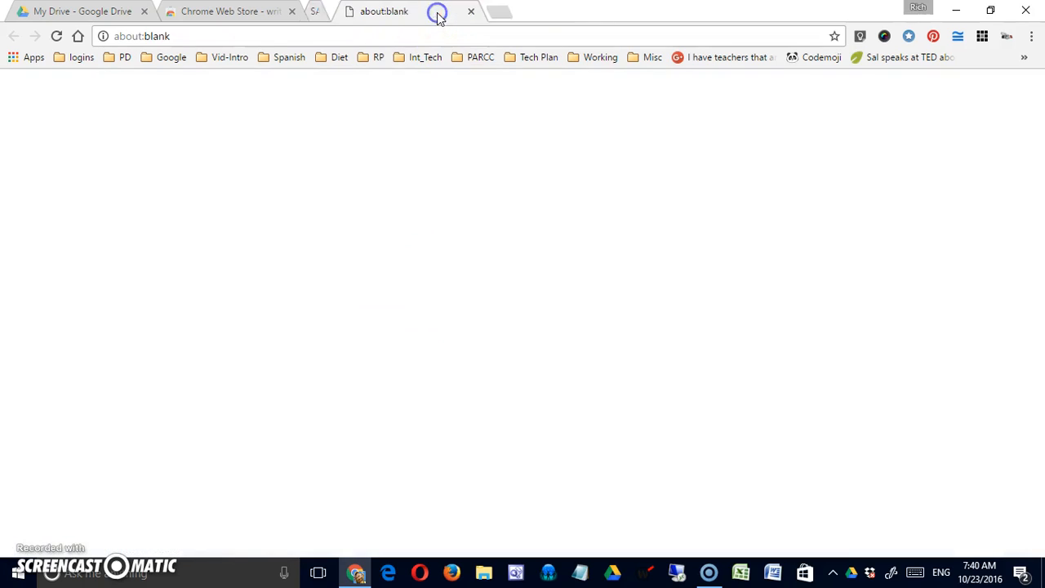
click(439, 11)
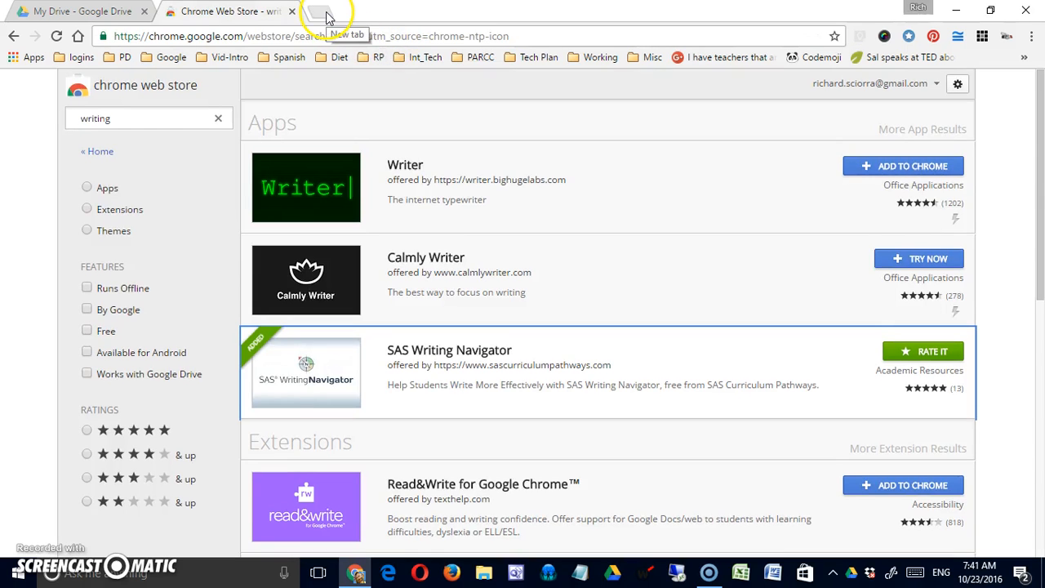
click(326, 13)
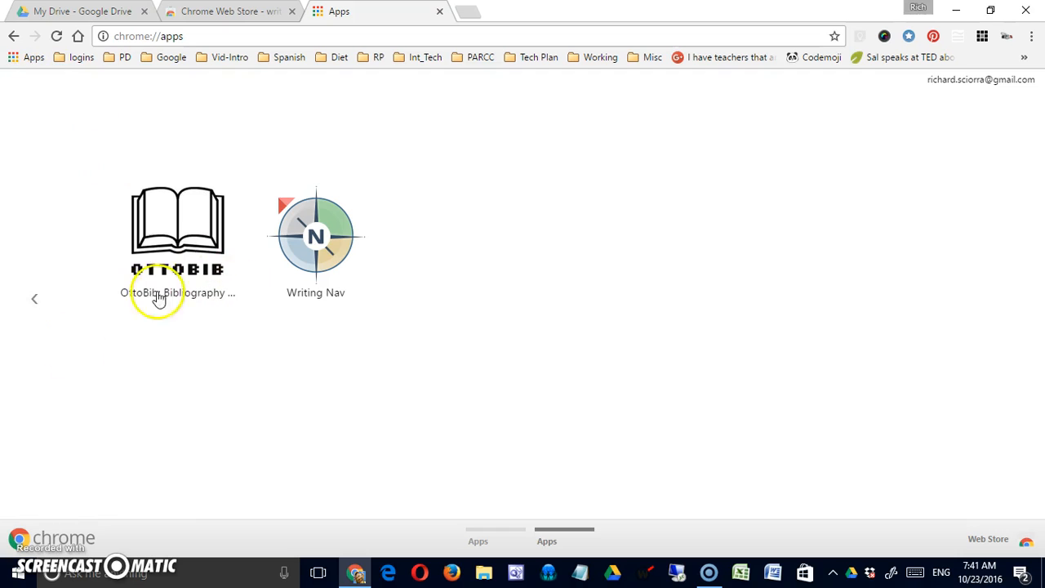
click(37, 302)
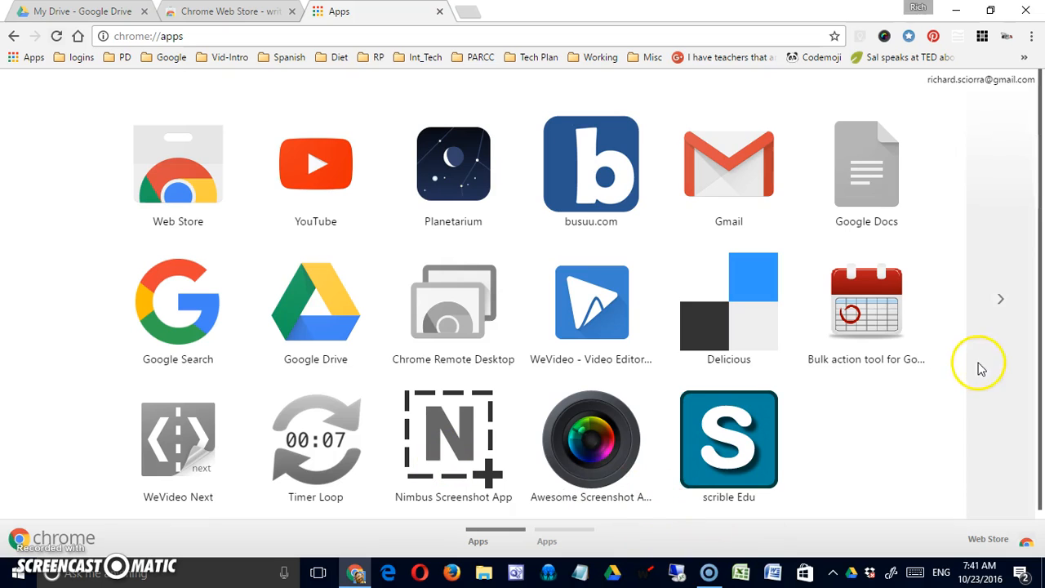
Launch the installed Writing Nav app from the second apps page and start a Writing Planner plan from scratch
click(1000, 298)
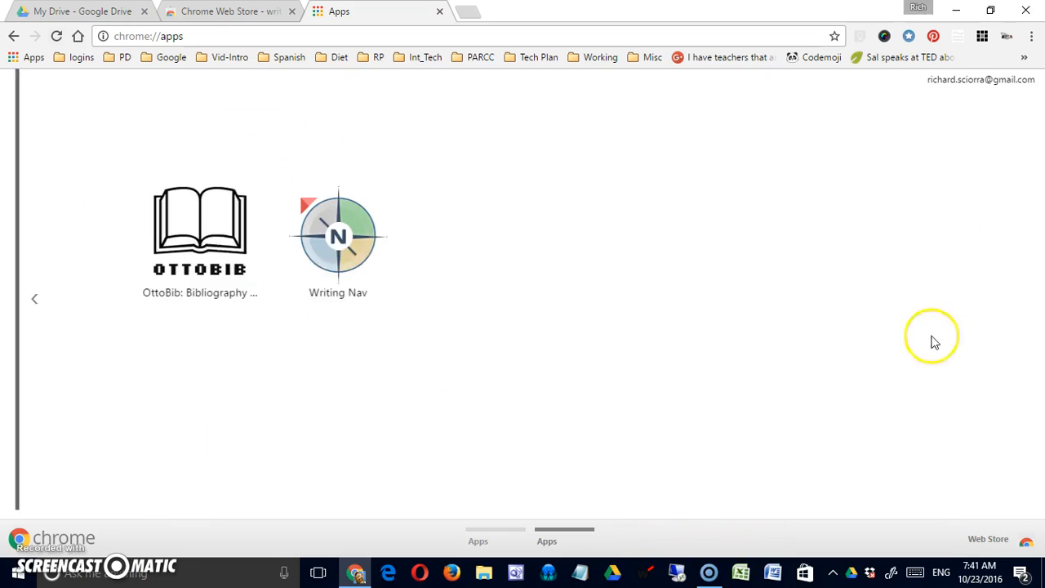
click(316, 234)
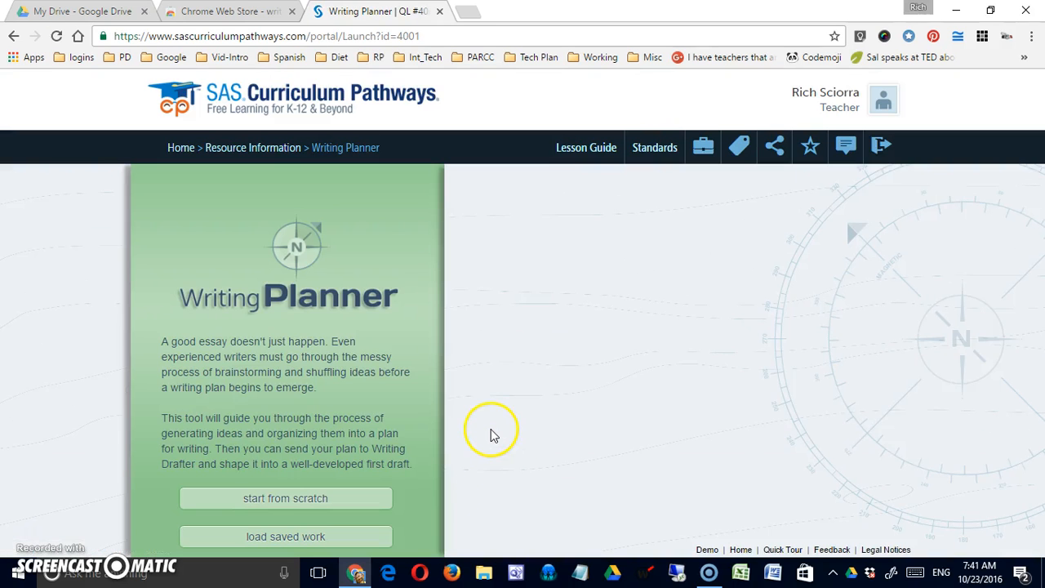
click(310, 499)
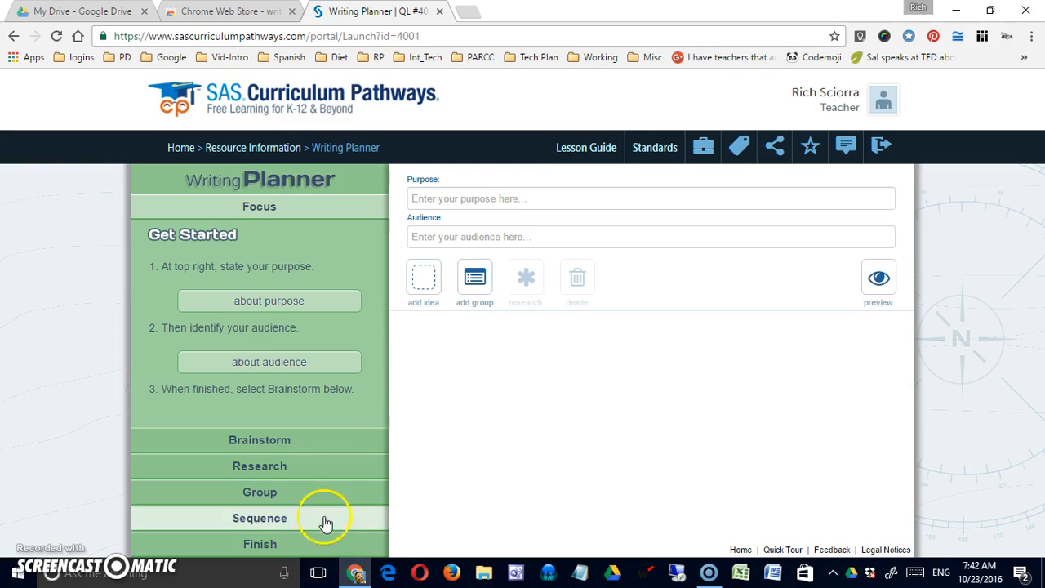
Review the Focus stage's guidance and example statements about purpose and about audience
click(438, 198)
click(441, 237)
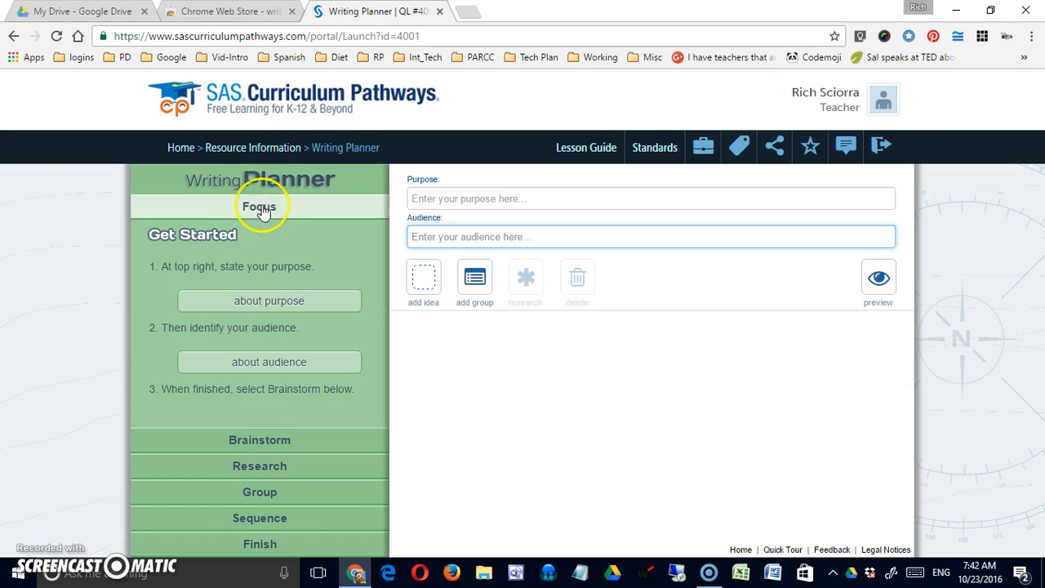
click(264, 300)
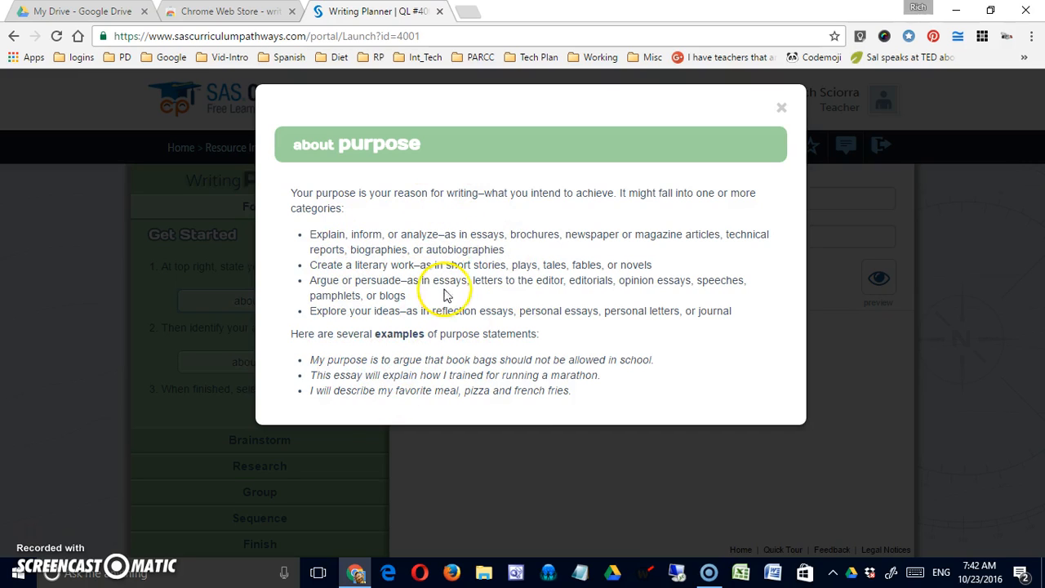
click(781, 107)
click(290, 364)
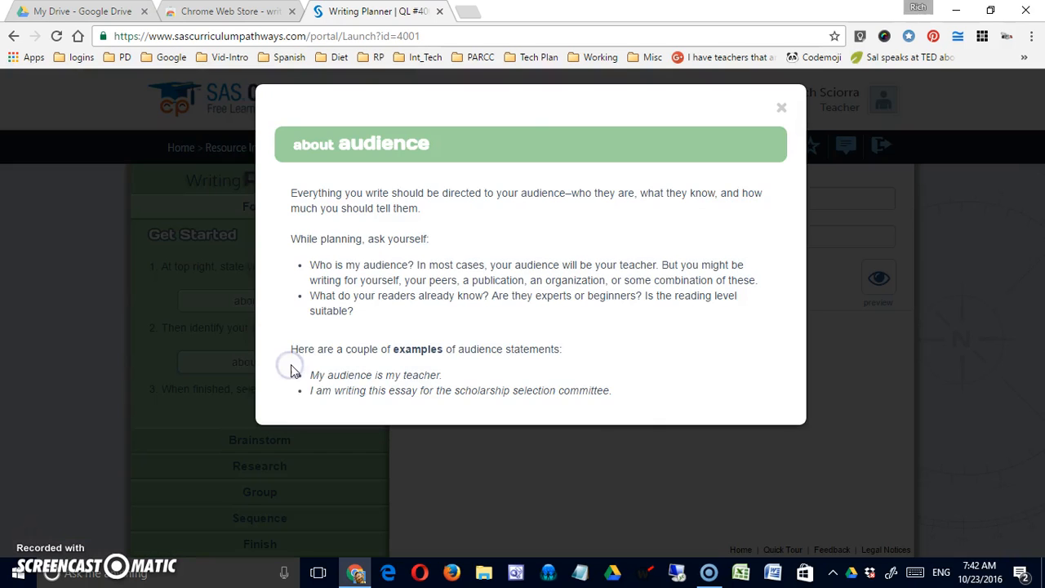
click(782, 107)
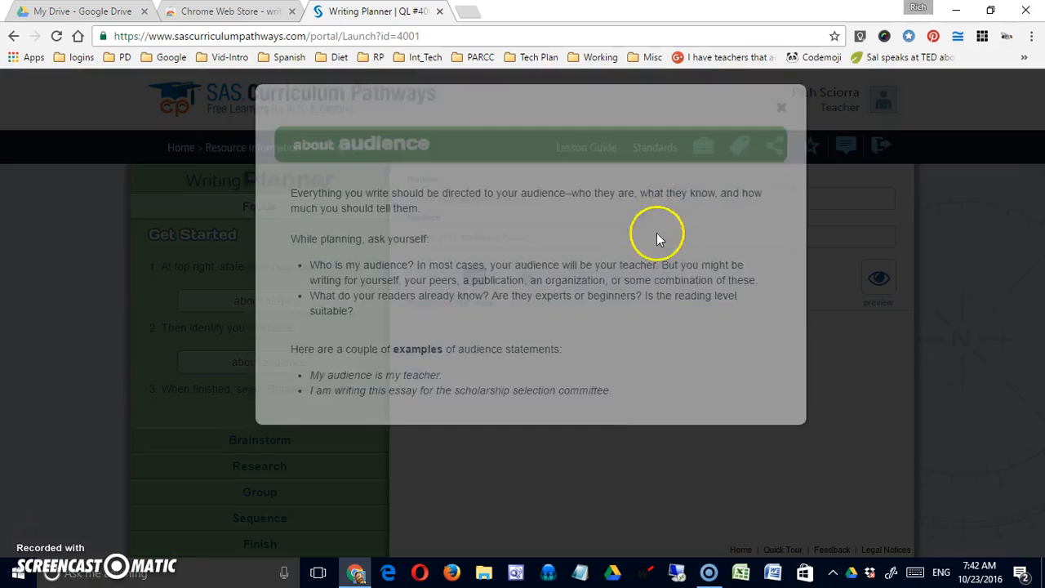
Enter "Test the Tool" as the plan's purpose and "Myself" as its audience
click(535, 201)
text(Test the Tool)
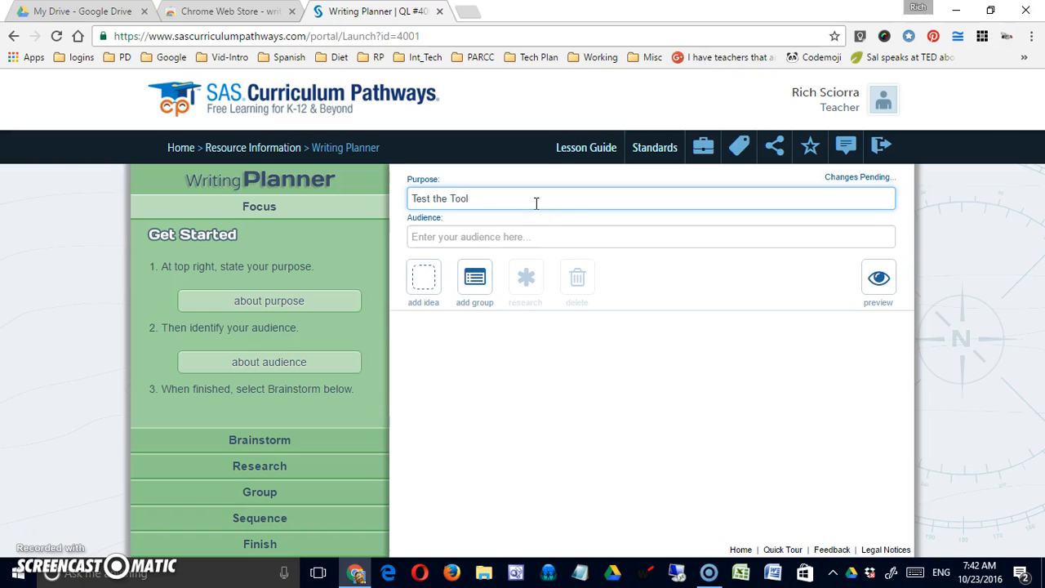
click(536, 240)
text(Myself)
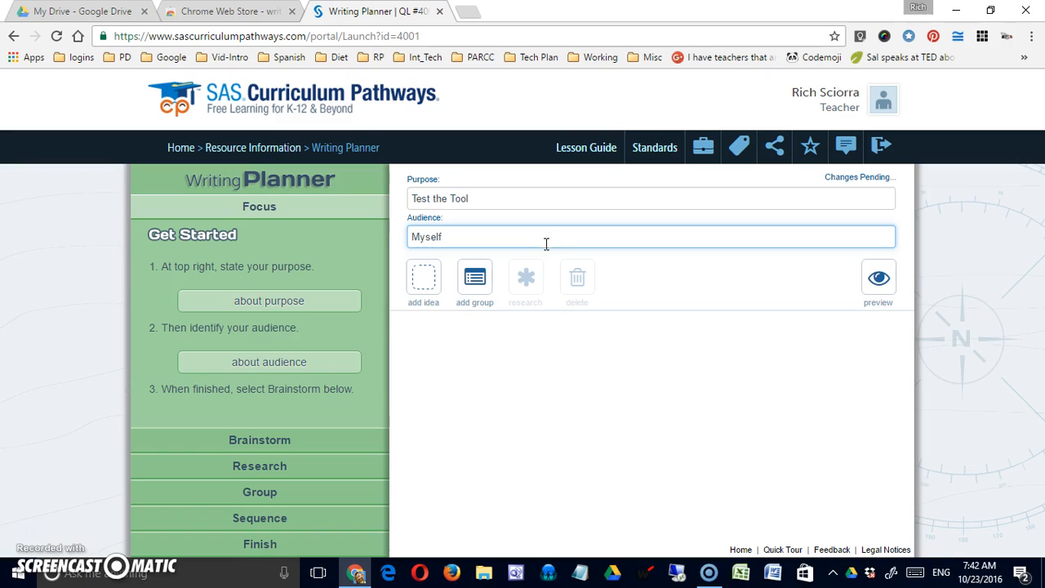
click(455, 389)
Go to the Brainstorm stage and add the ideas "Try all the buttons" and "Check Youtube for Help"
click(258, 440)
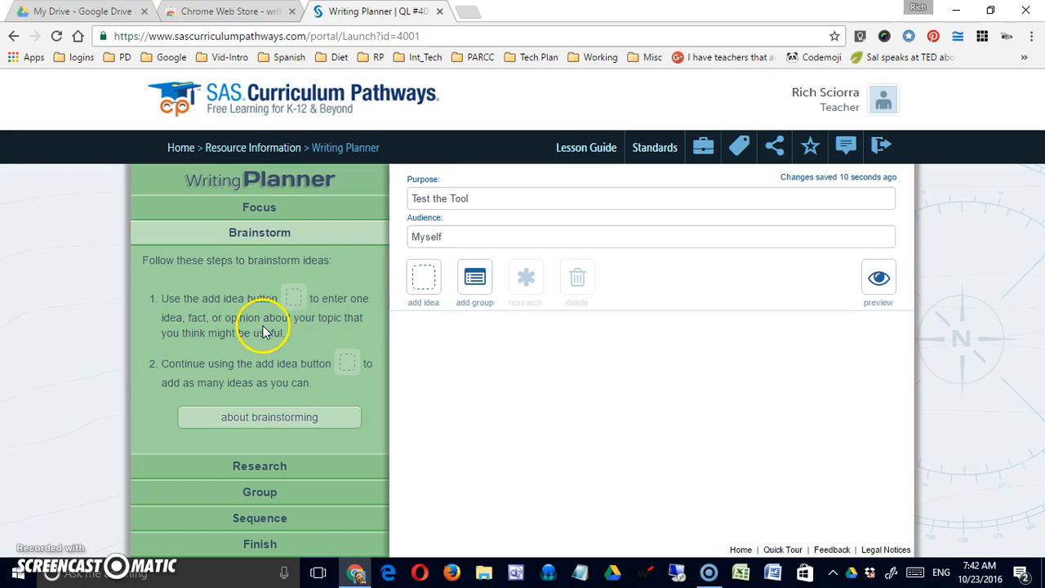
click(424, 286)
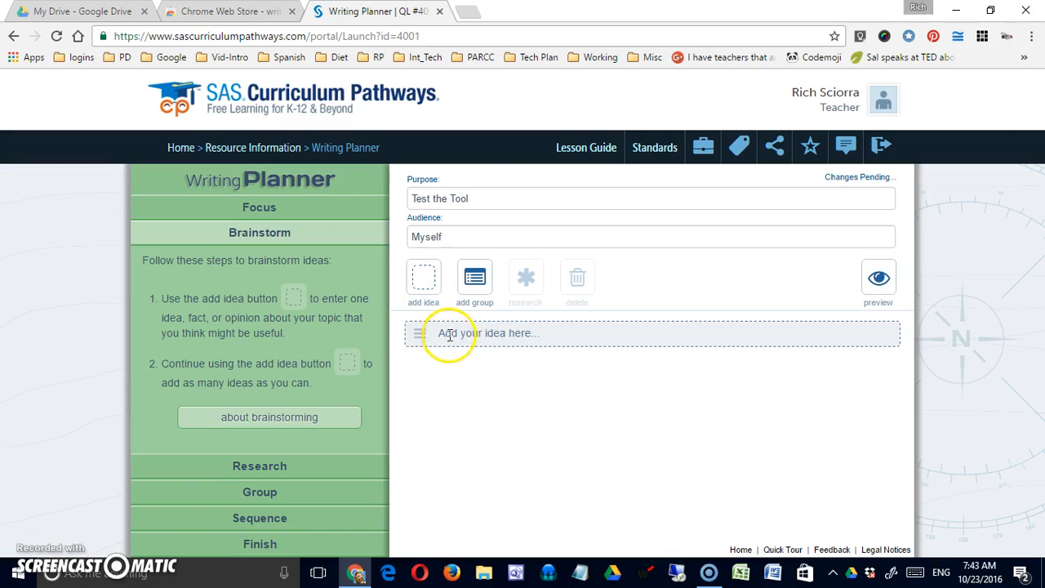
click(451, 334)
text(C)
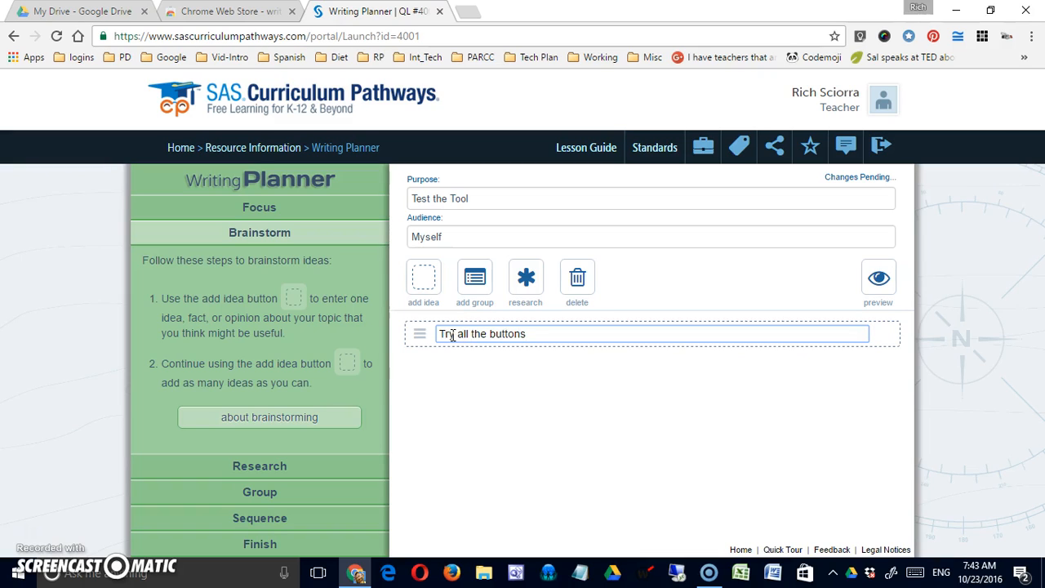
click(421, 279)
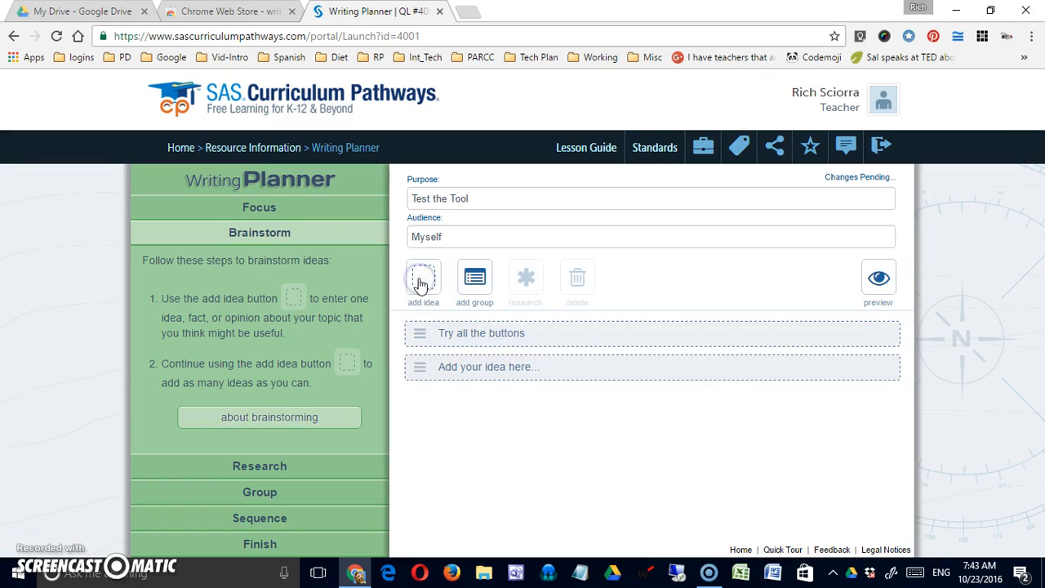
click(488, 367)
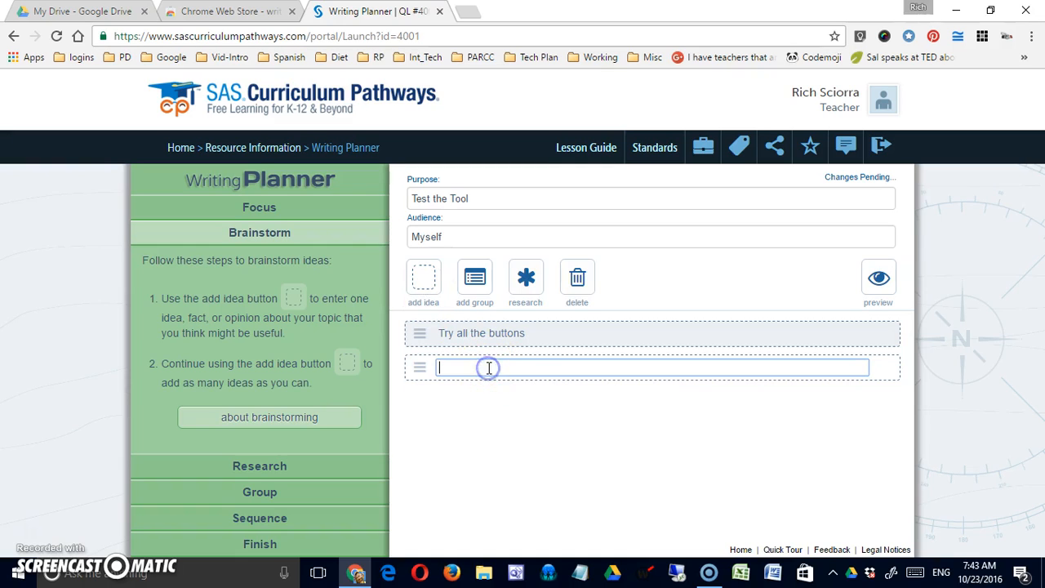
text(Che)
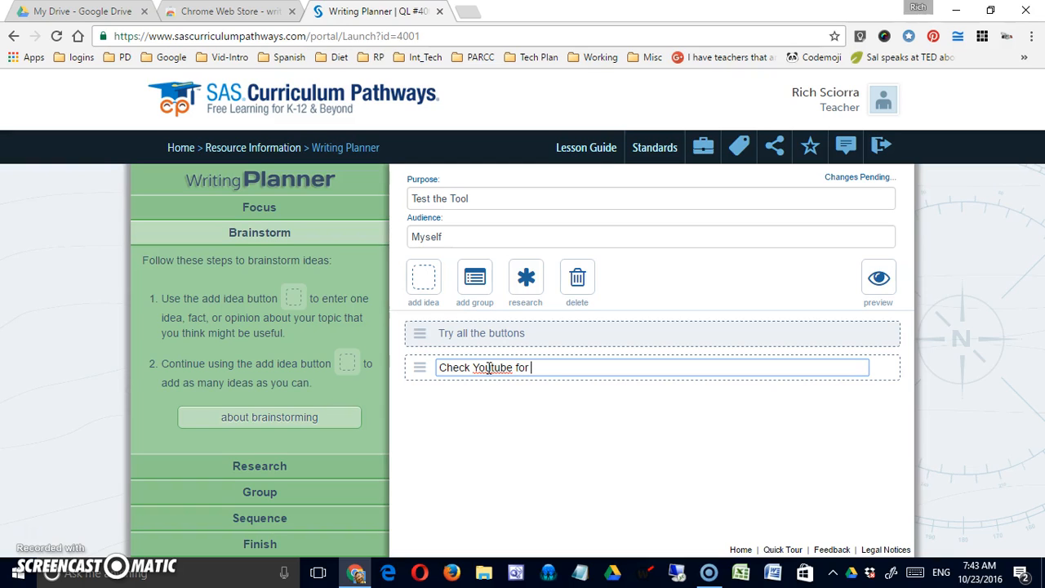
text(ck Youtube for Help)
click(500, 437)
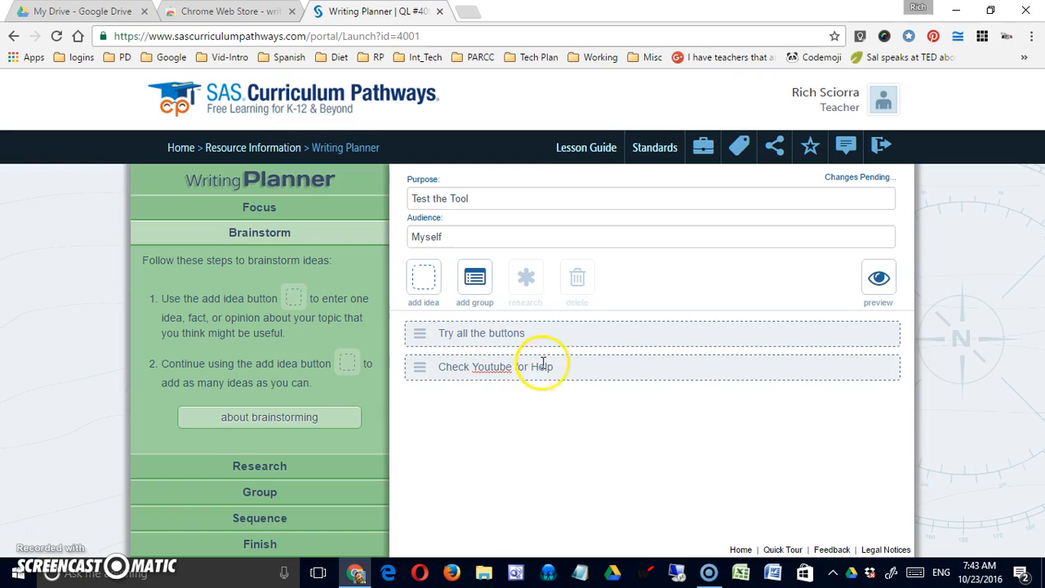
Add two more brainstorm ideas, "Google search" and "Check my GPlus communities"
click(421, 283)
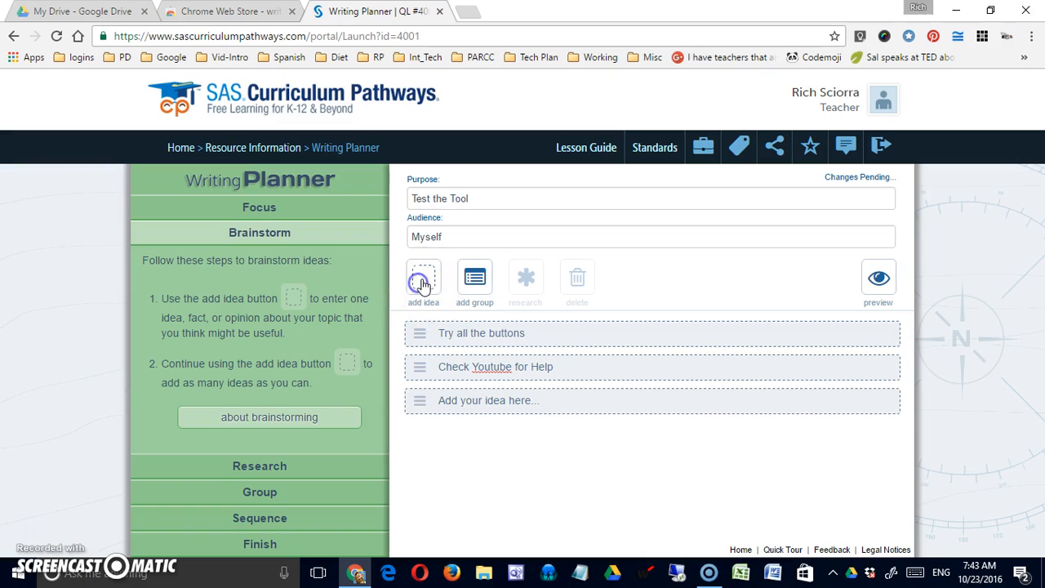
click(497, 403)
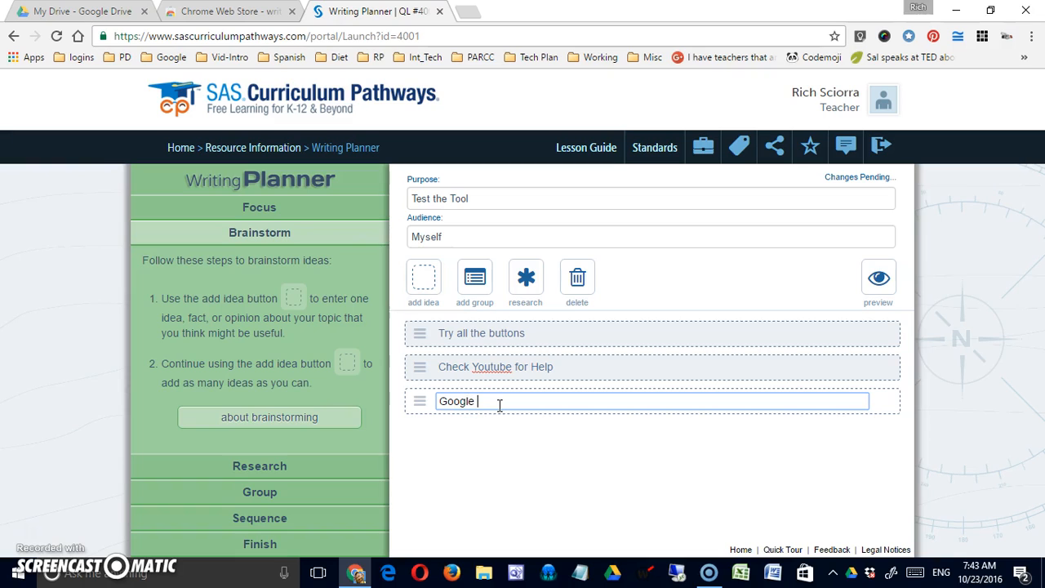
text(Google search)
click(493, 426)
click(424, 278)
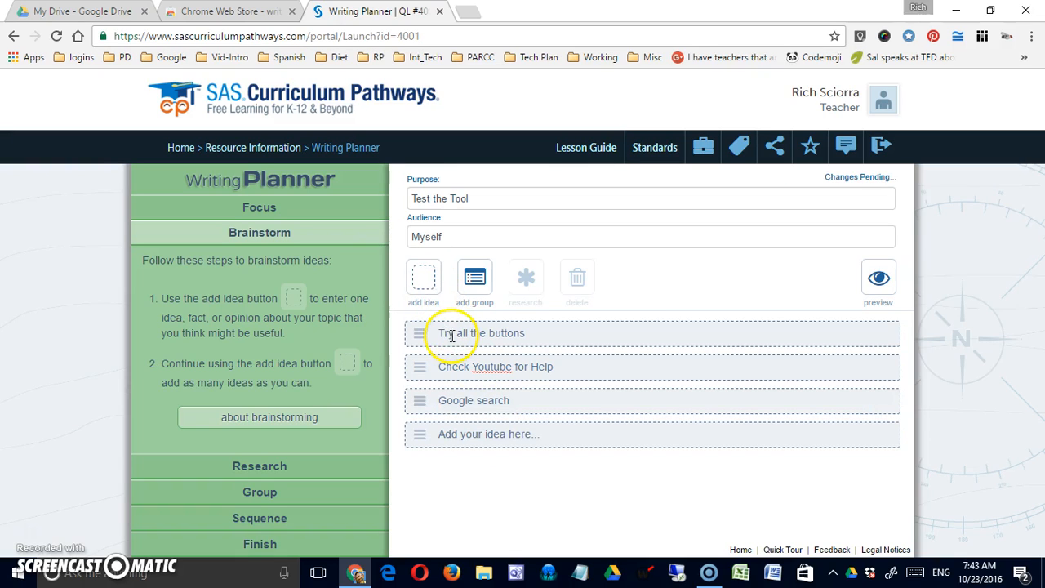
click(484, 436)
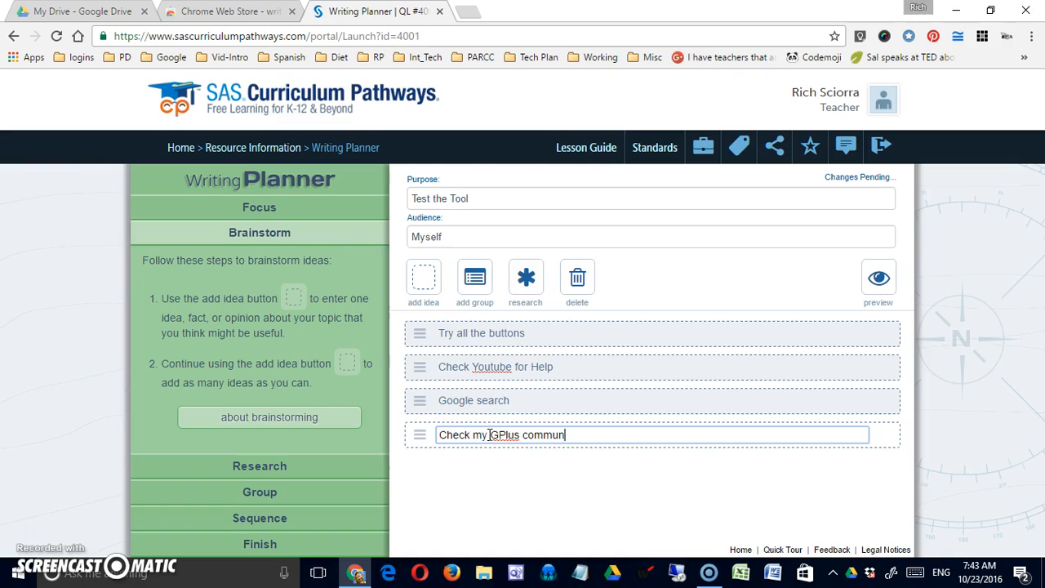
click(544, 499)
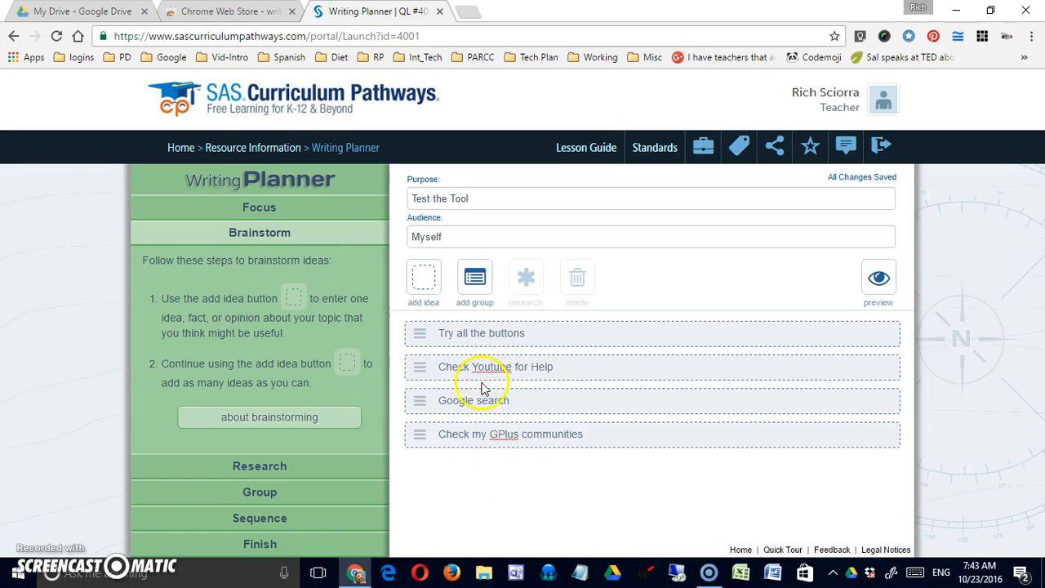
Move the idea "Check my GPlus communities" up so it sits directly below "Try all the buttons"
click(480, 432)
drag(420, 434, 417, 412)
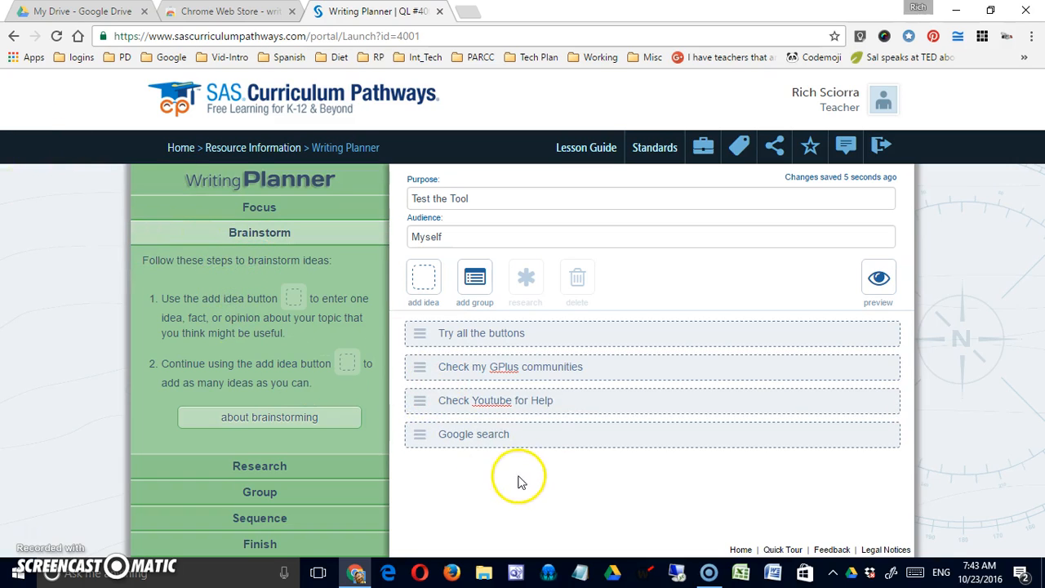
click(467, 333)
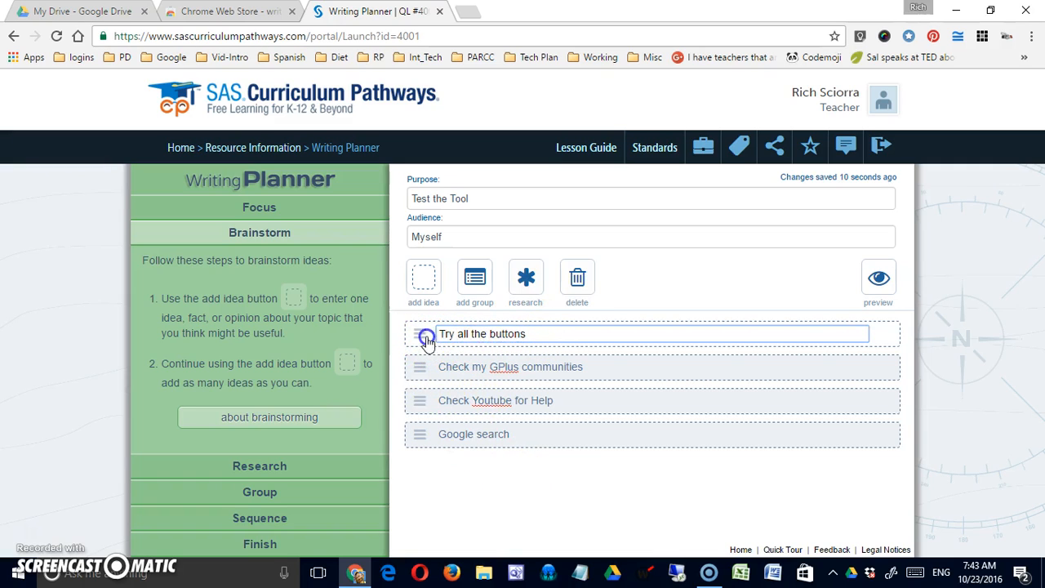
Open research notes for the "Check my GPlus communities" idea and write that a named person said the tool was great
click(470, 382)
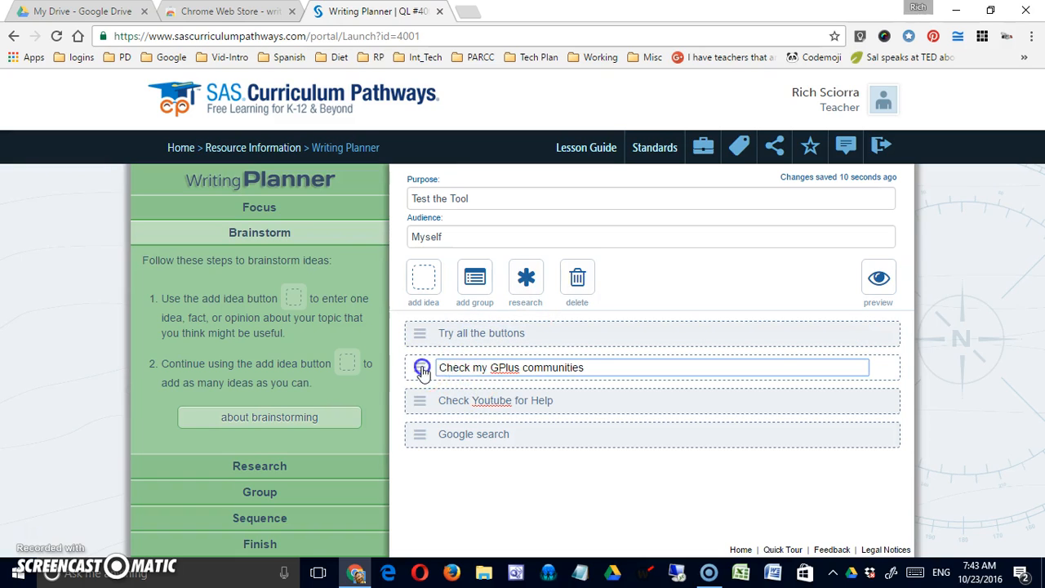
click(525, 286)
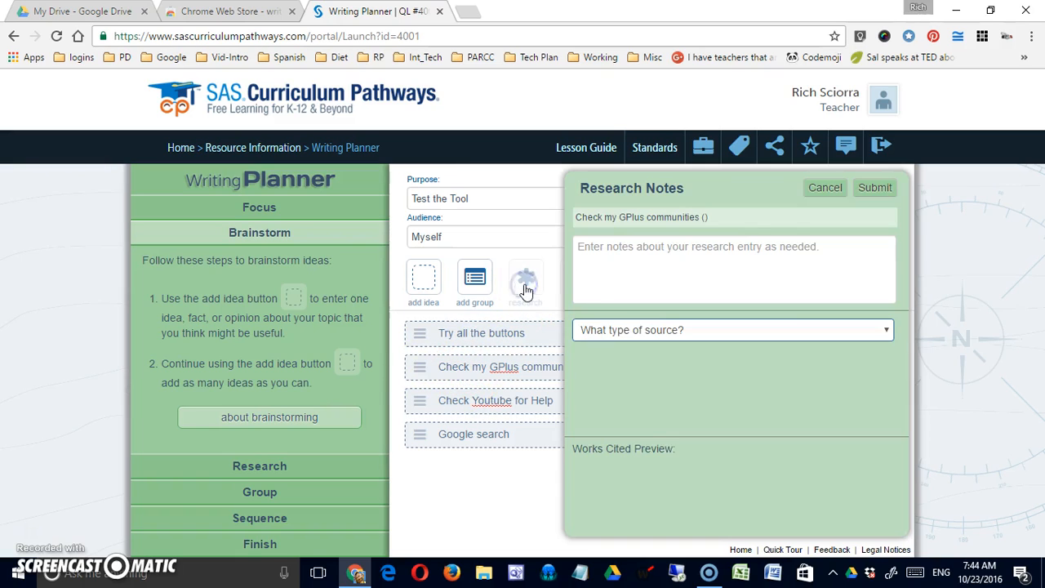
click(626, 249)
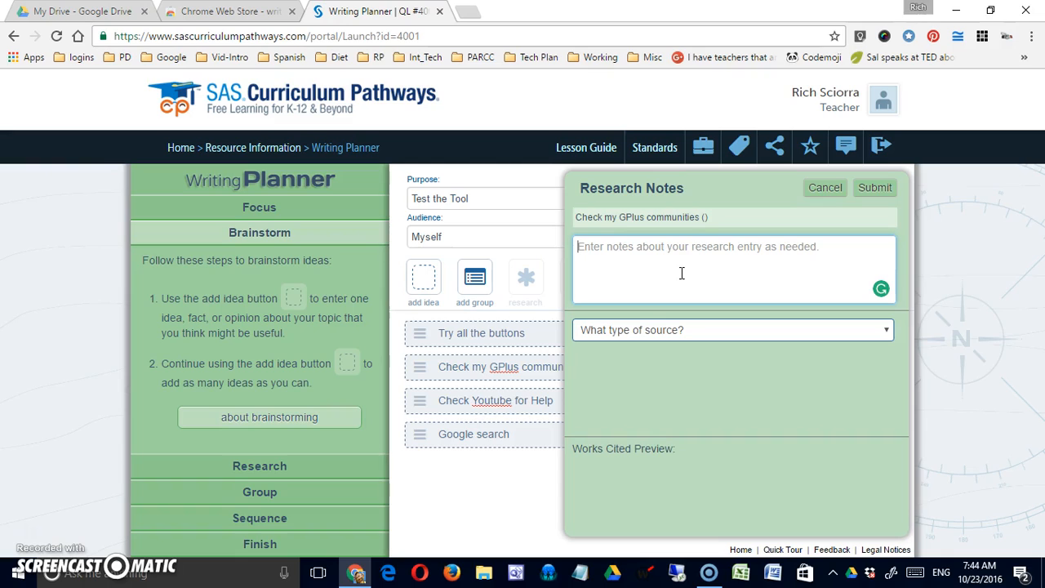
text(J)
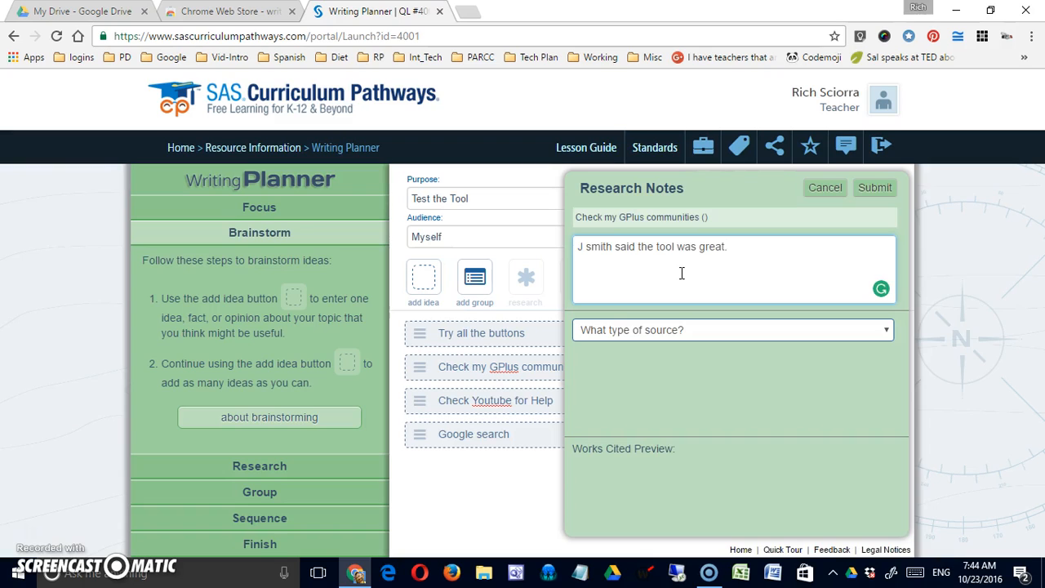
Set the research note's source type to Personal interview and submit the note without interview details
click(785, 331)
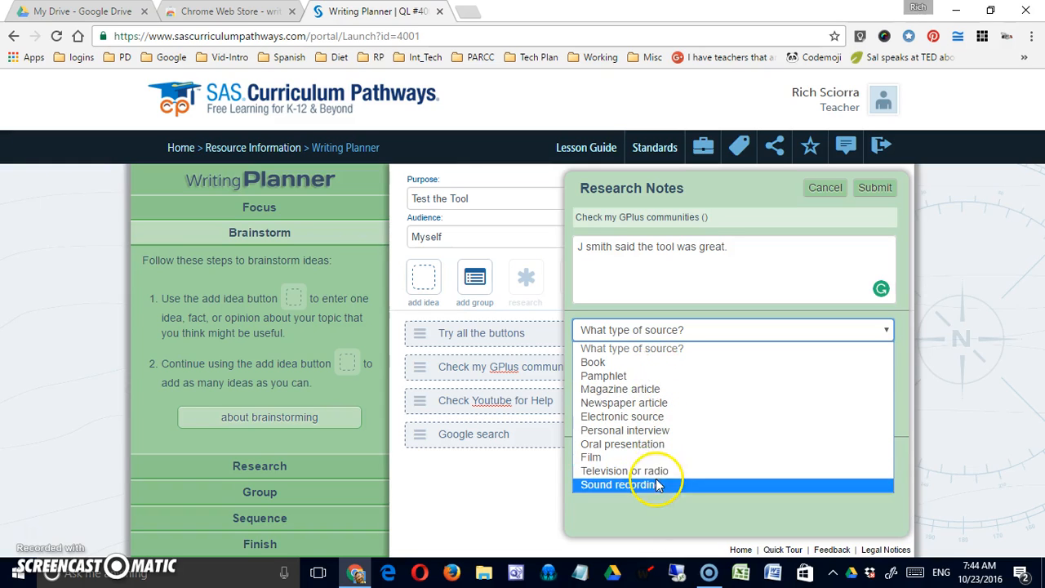
click(633, 432)
click(686, 365)
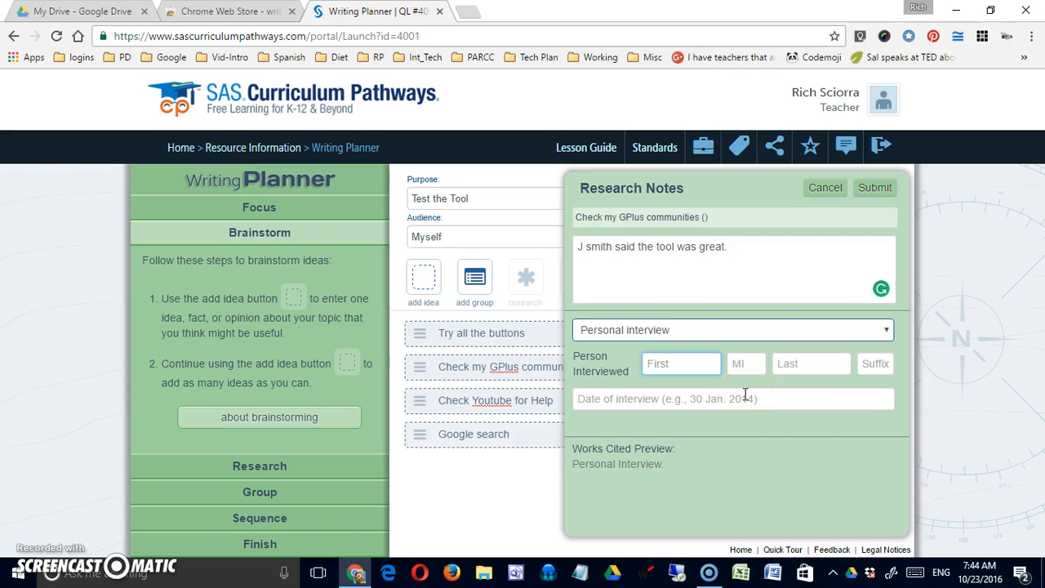
click(872, 190)
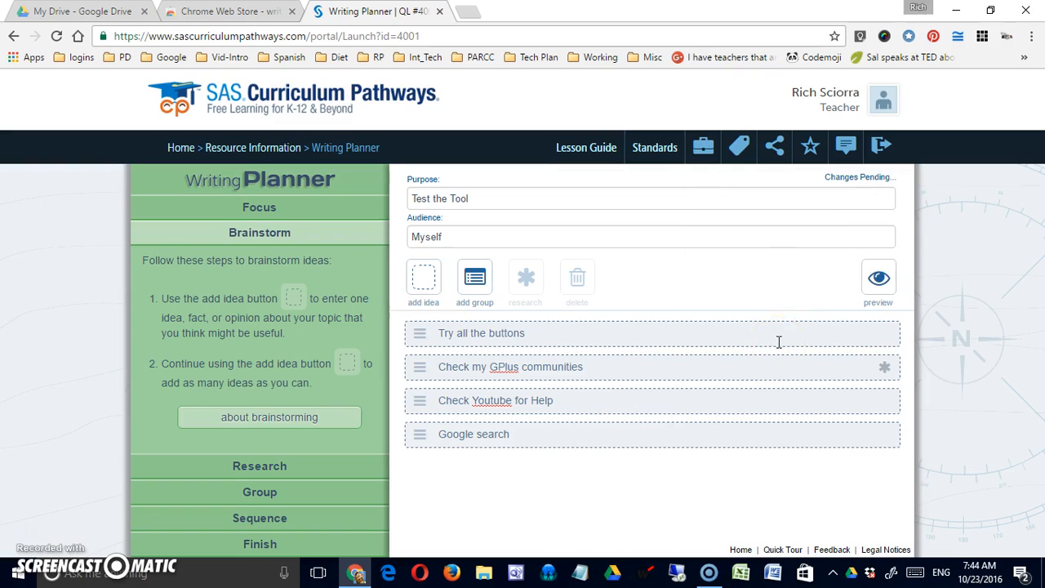
Go to the Research stage, read its instructions and open the explanation about research
click(523, 335)
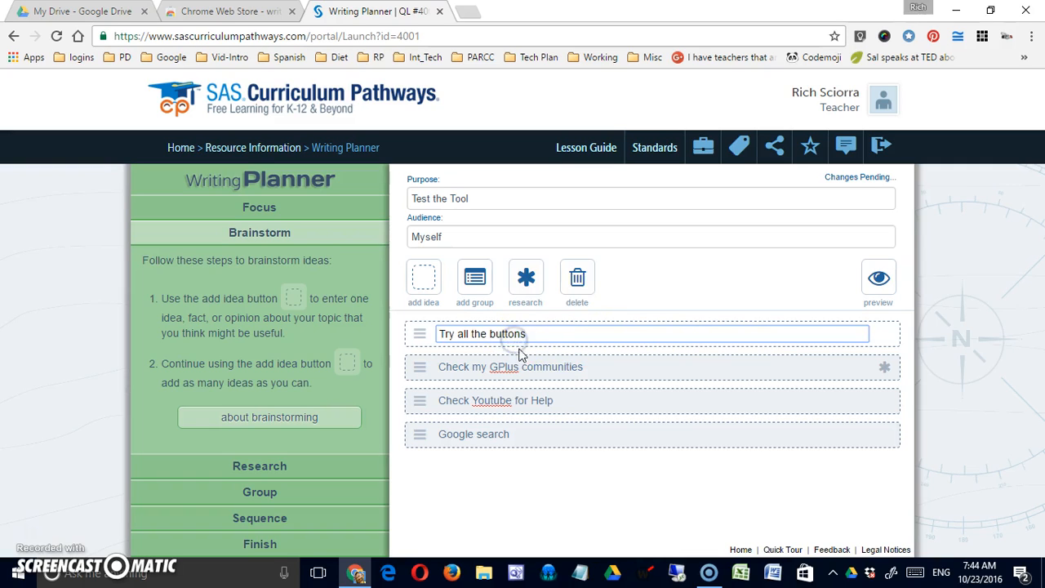
click(258, 233)
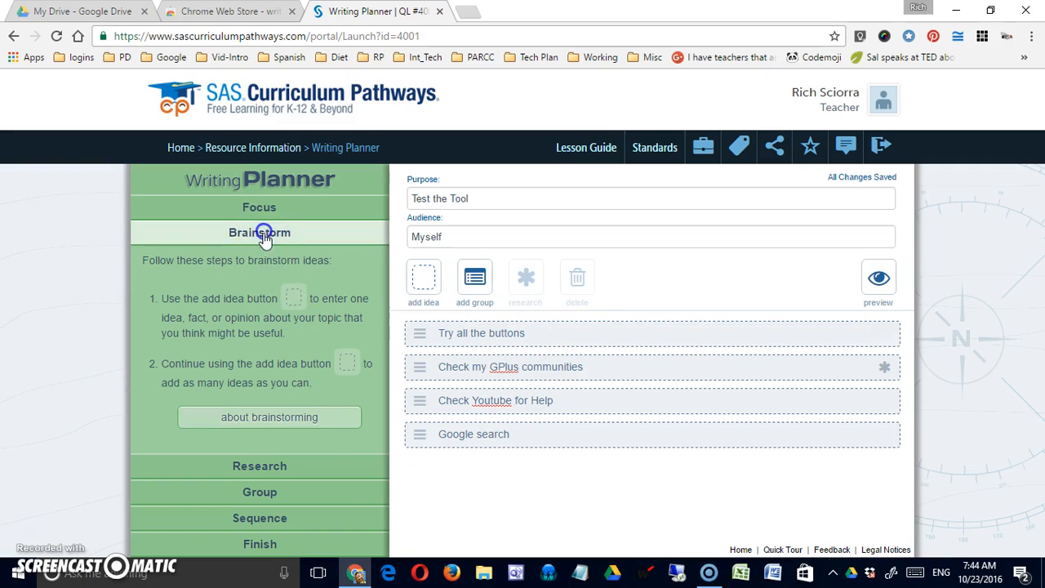
click(282, 474)
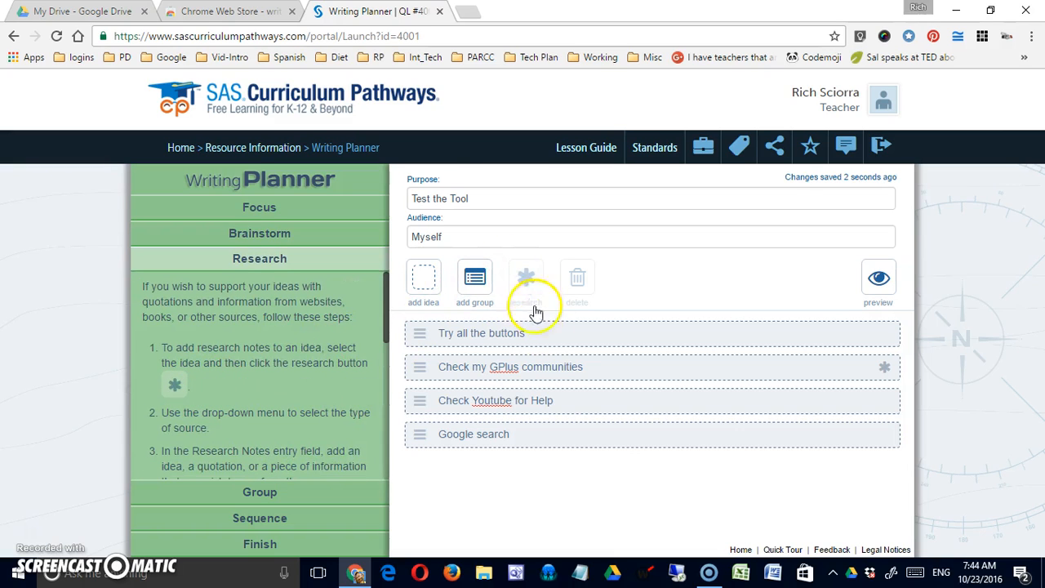
scroll(285, 406, down, 2)
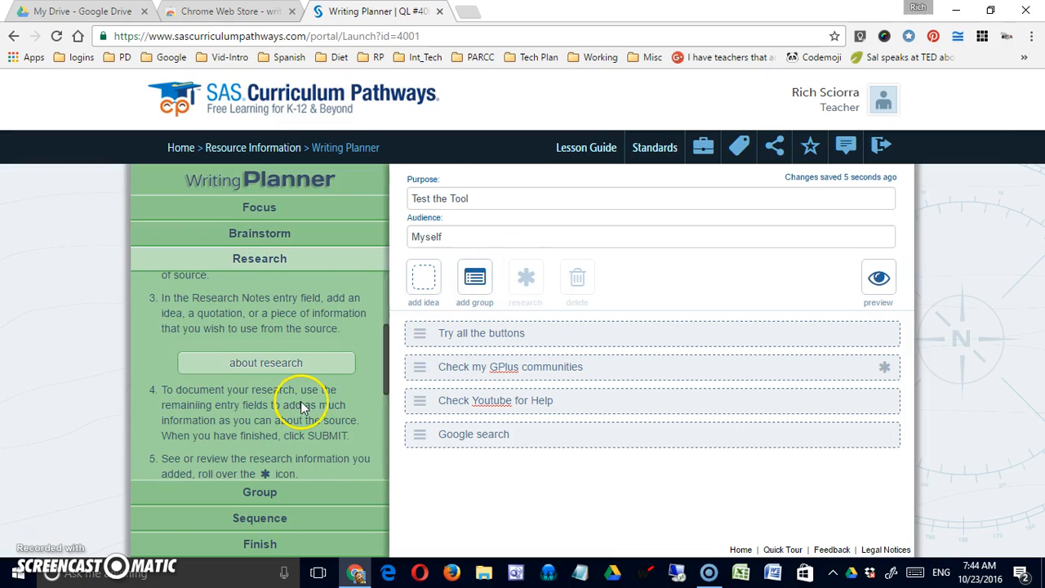
click(341, 363)
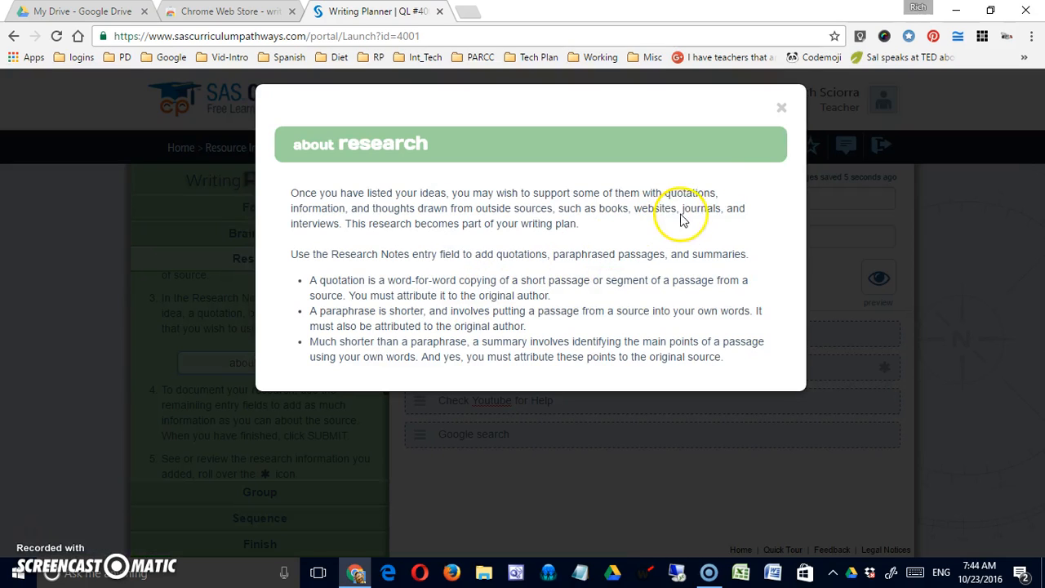
Close the research explanation, read the remaining Research instructions and read the instructions of the Group stage
click(782, 108)
scroll(269, 417, down, 3)
scroll(300, 442, down, 1)
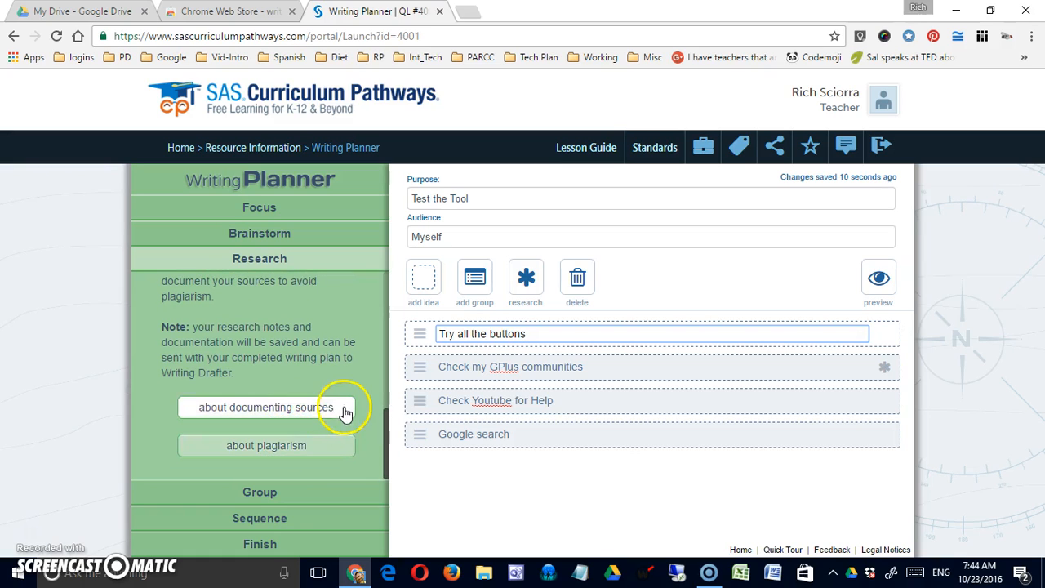
click(291, 498)
scroll(354, 423, down, 3)
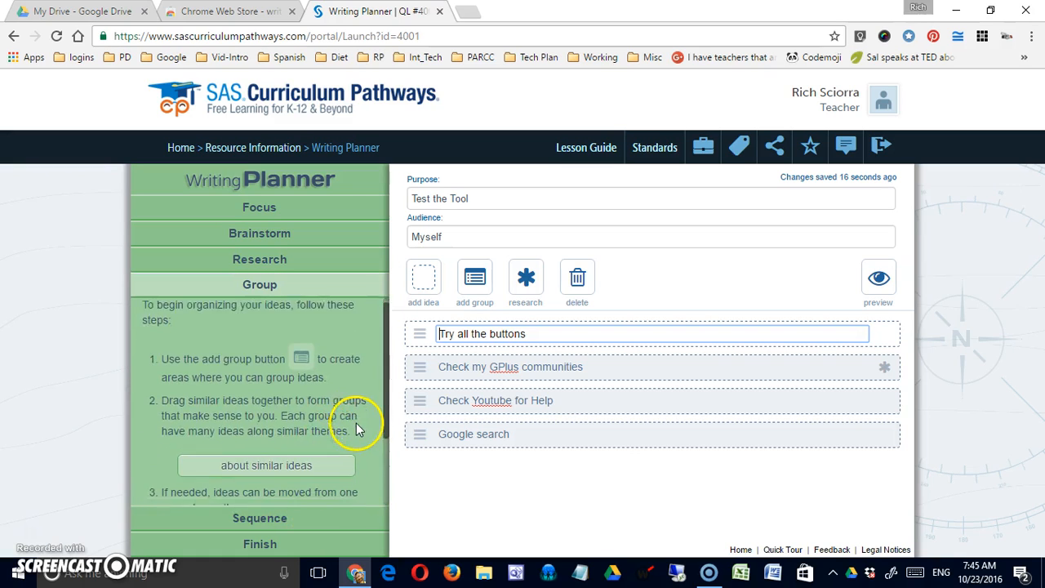
scroll(356, 426, up, 3)
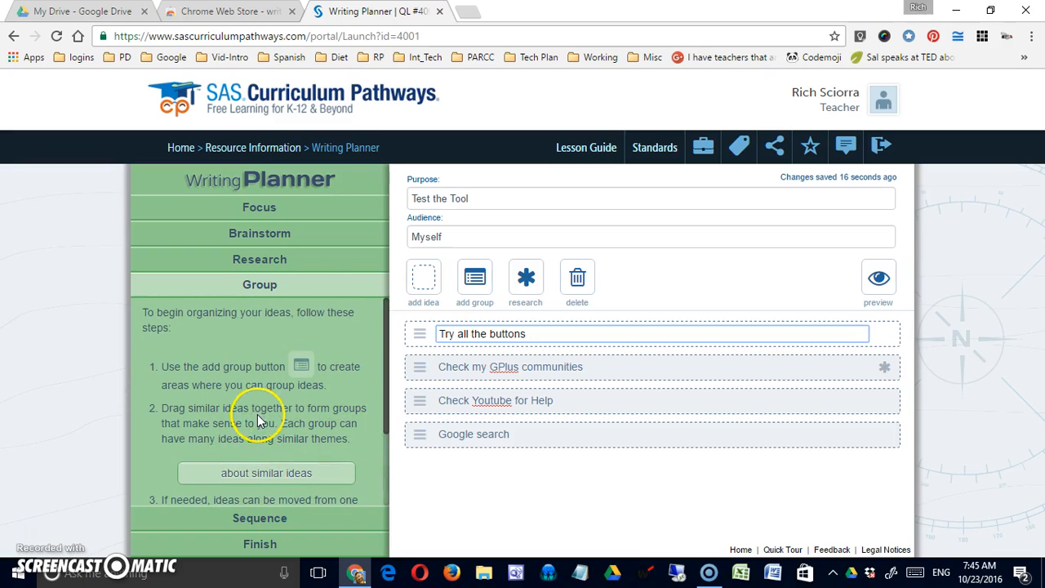
Add a group to the plan and label it "Beginning"
click(477, 479)
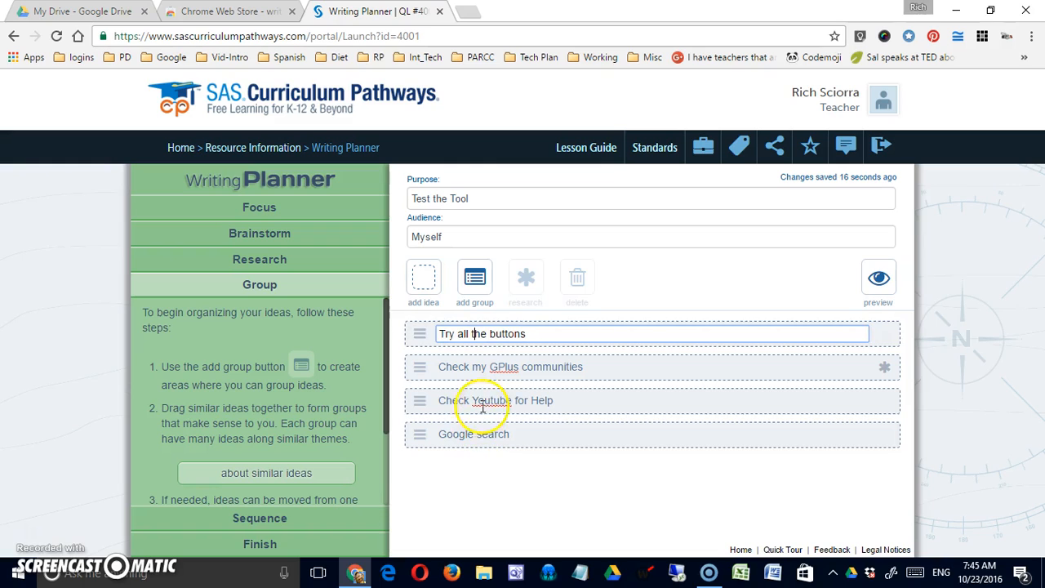
click(476, 281)
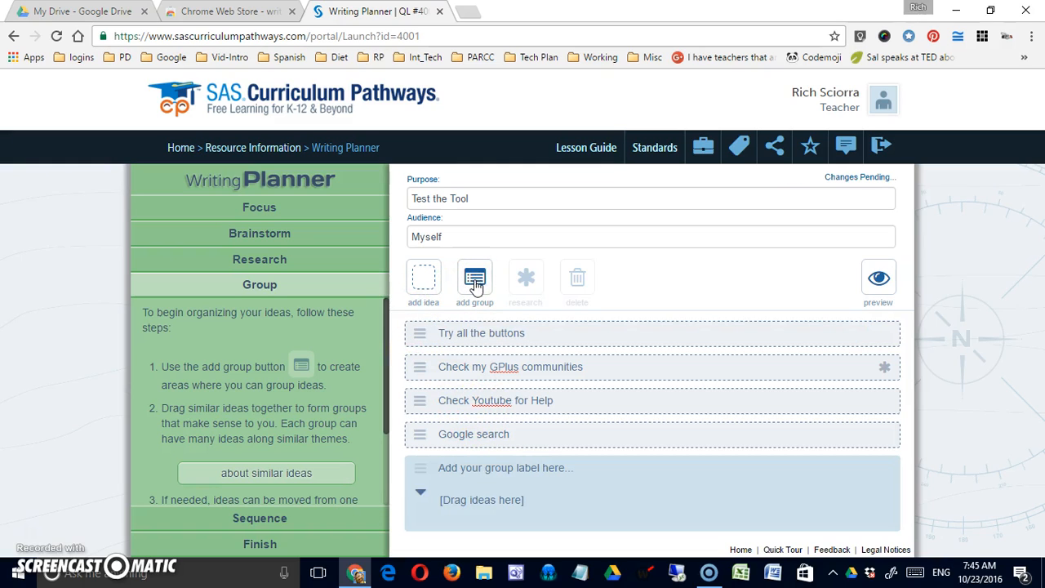
click(527, 467)
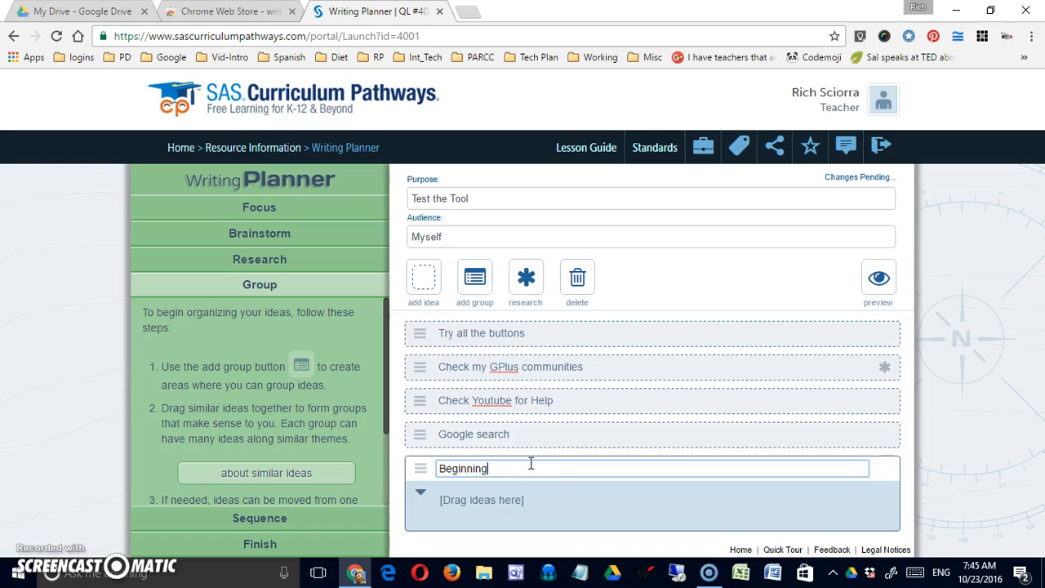
click(523, 489)
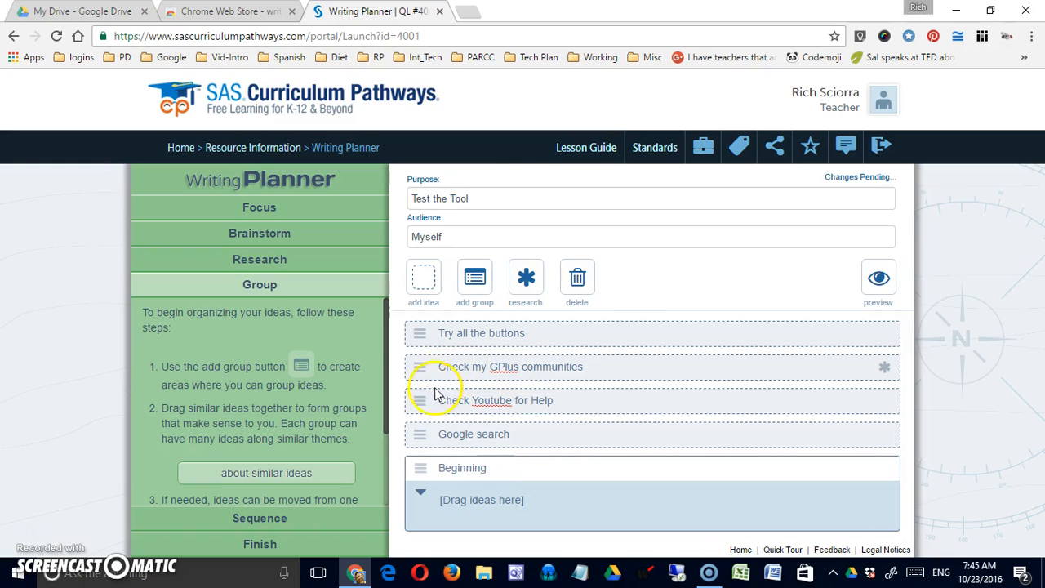
Move the GPlus communities, Youtube and Google search ideas into the "Beginning" group and relabel the group "Research Items"
drag(411, 374, 448, 465)
drag(420, 367, 429, 465)
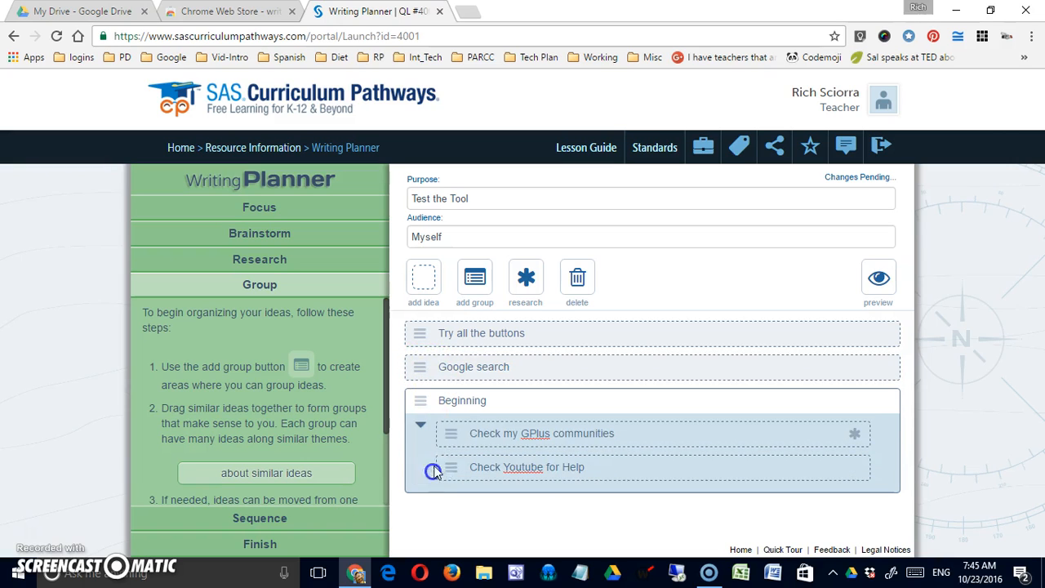
drag(420, 368, 426, 472)
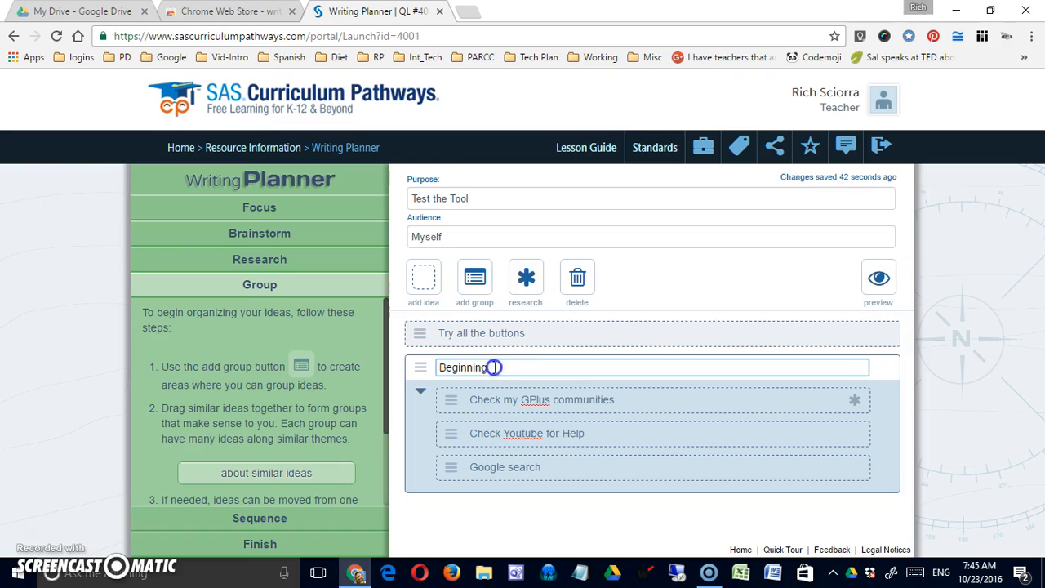
text(Research Items)
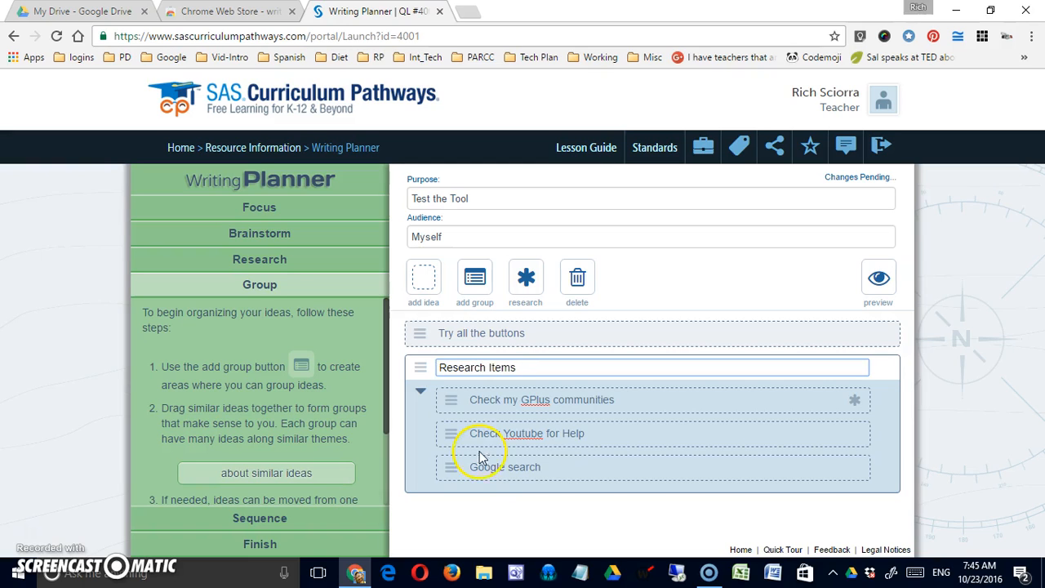
click(473, 511)
Add a second group below "Research Items" and label it "Exploration"
click(476, 287)
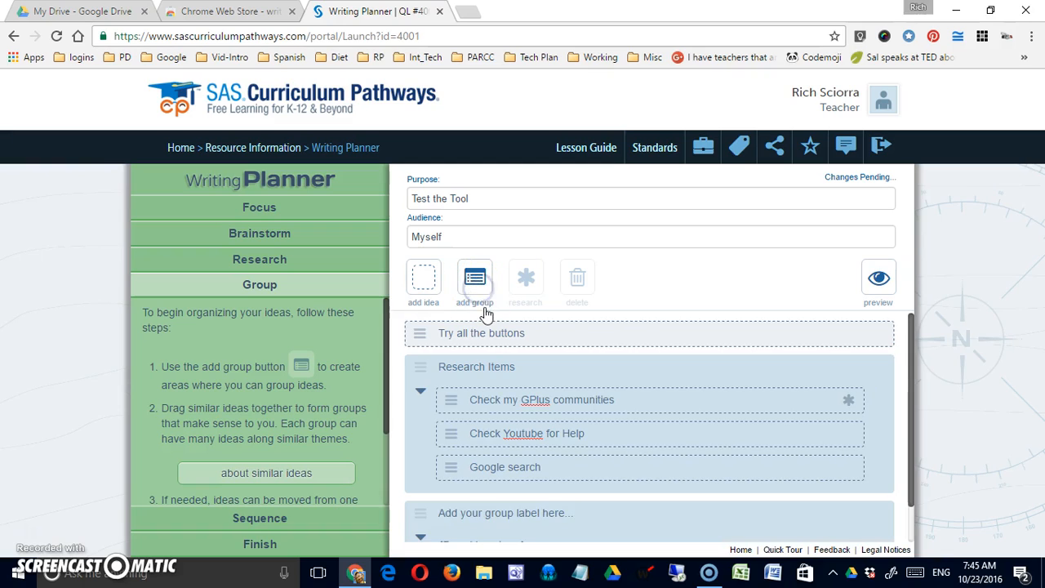
click(573, 509)
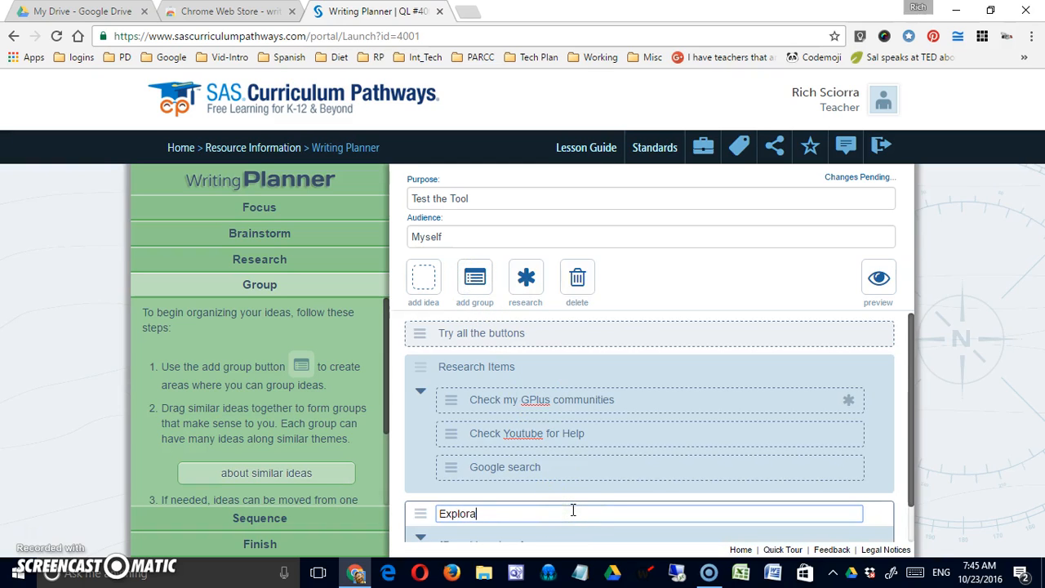
click(653, 360)
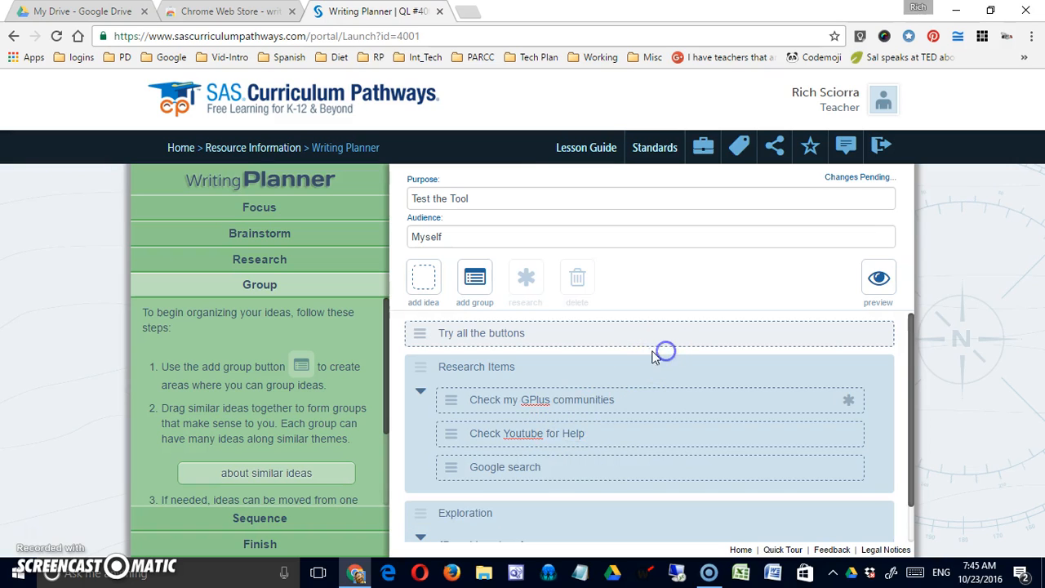
Move the idea "Try all the buttons" into the "Exploration" group and place that group above "Research Items"
drag(420, 333, 461, 522)
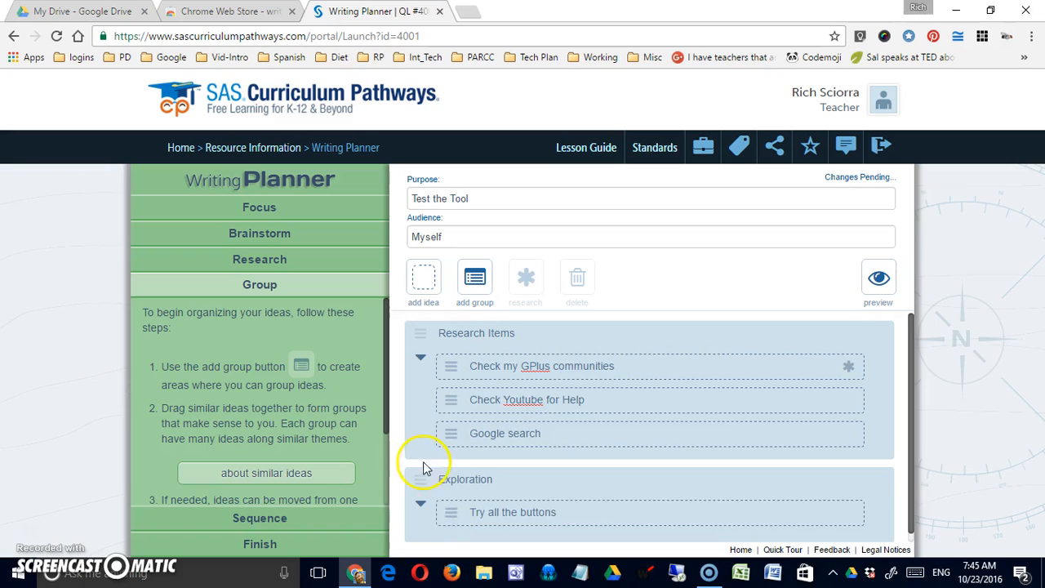
drag(416, 480, 420, 340)
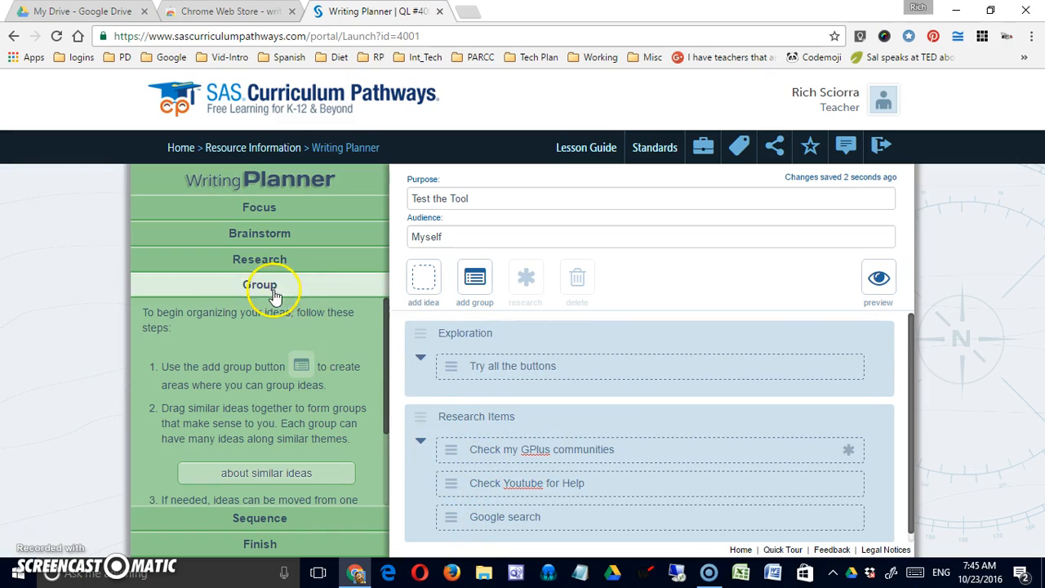
Go to the Sequence stage and order the "Research Items" ideas as Google search, Check Youtube for Help, Check my GPlus communities
scroll(343, 412, down, 1)
scroll(343, 414, down, 1)
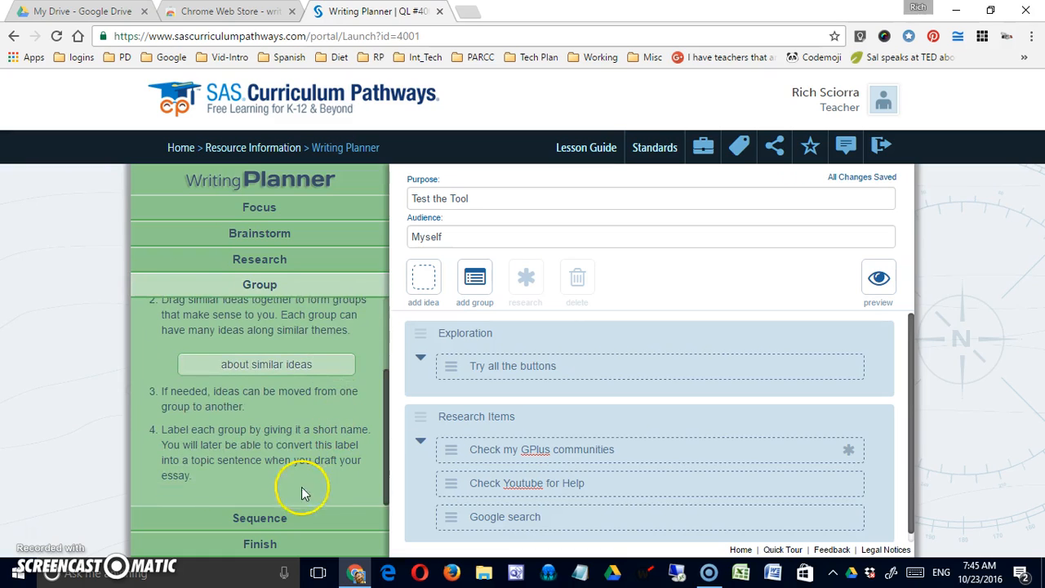
click(269, 517)
click(389, 405)
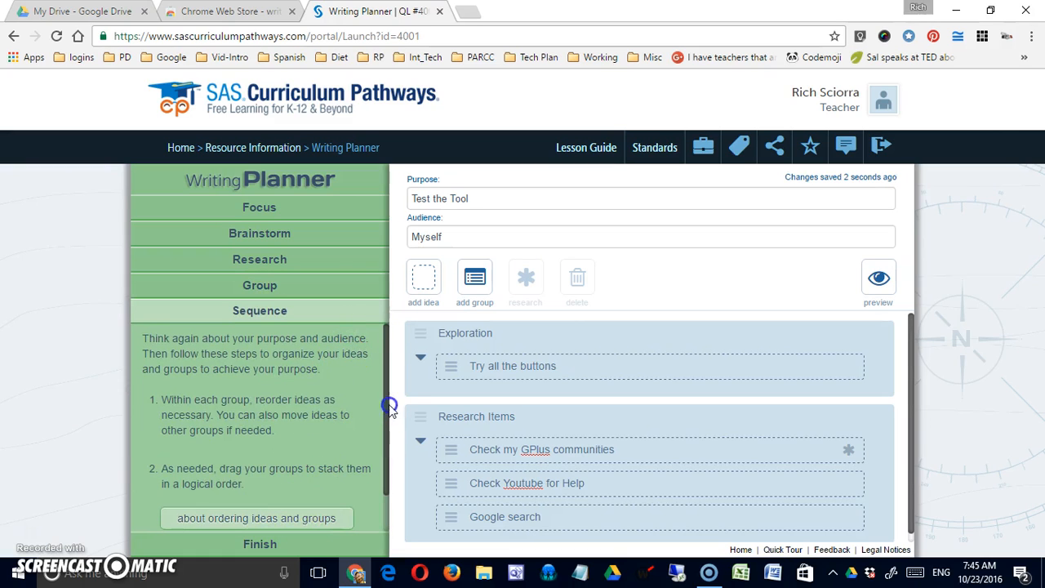
drag(386, 420, 385, 467)
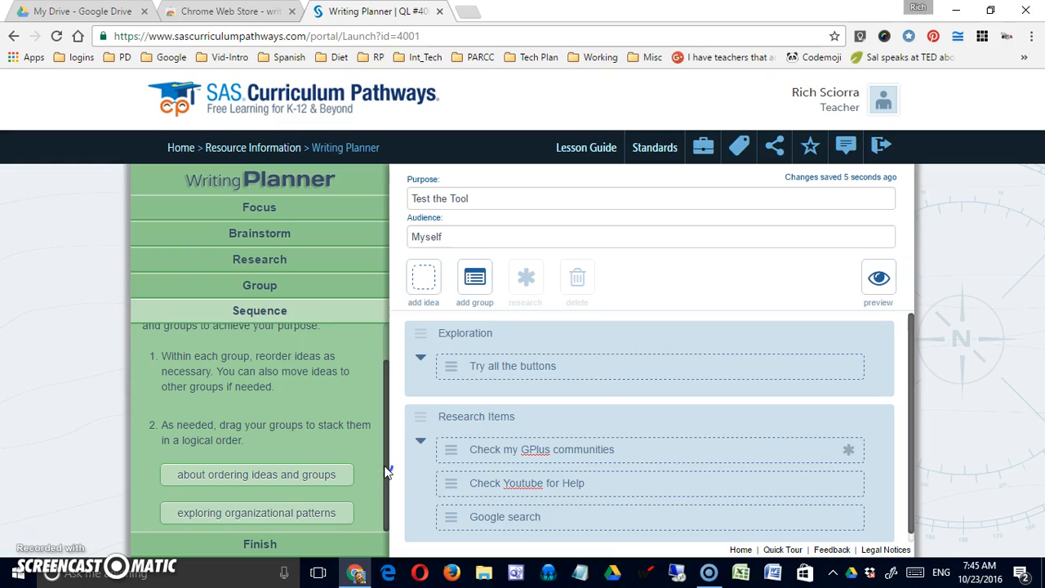
drag(450, 484, 461, 457)
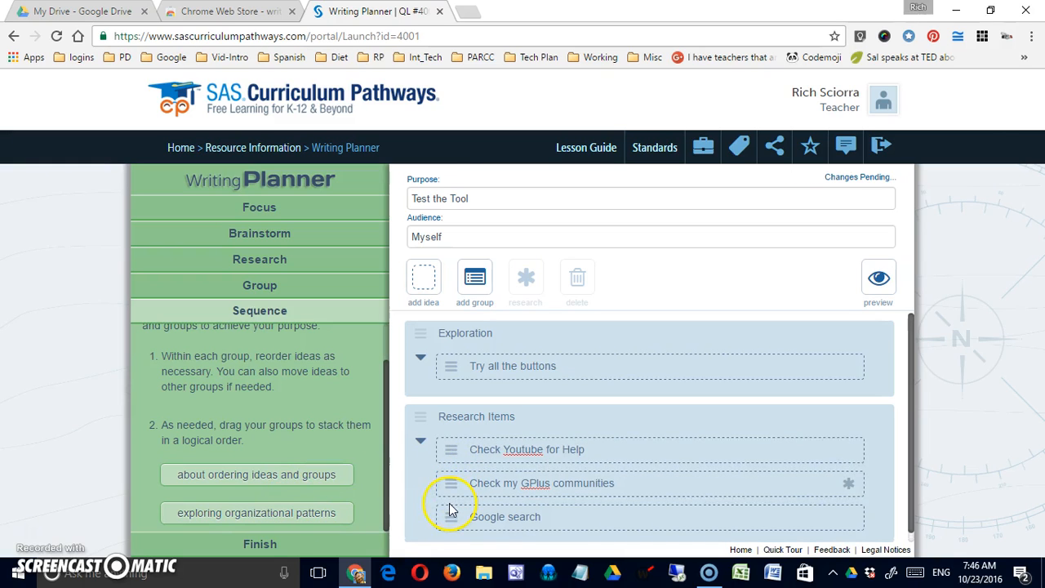
drag(450, 517, 455, 451)
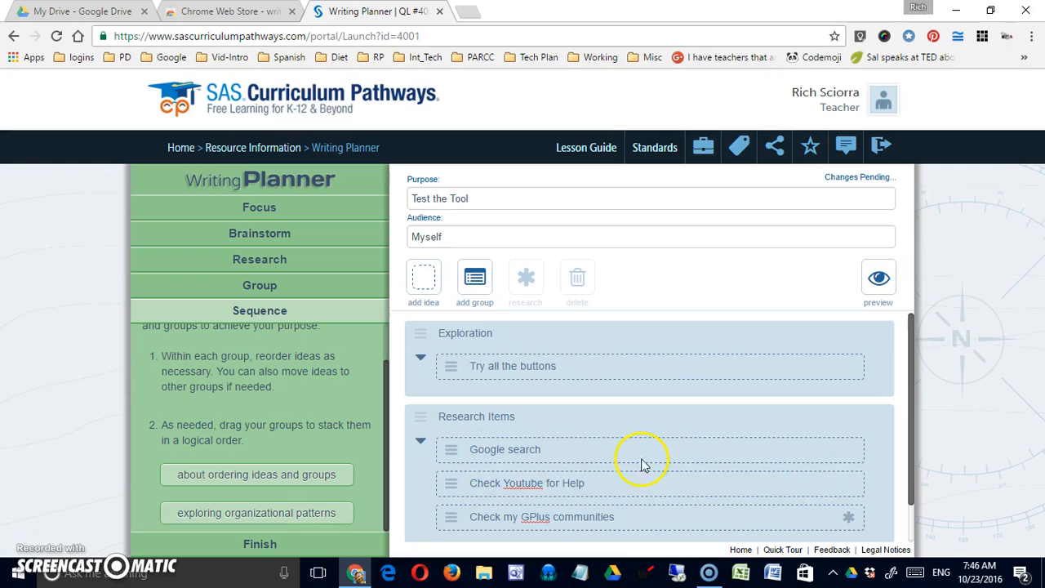
Go to the Finish stage and open the save options for the plan
click(275, 545)
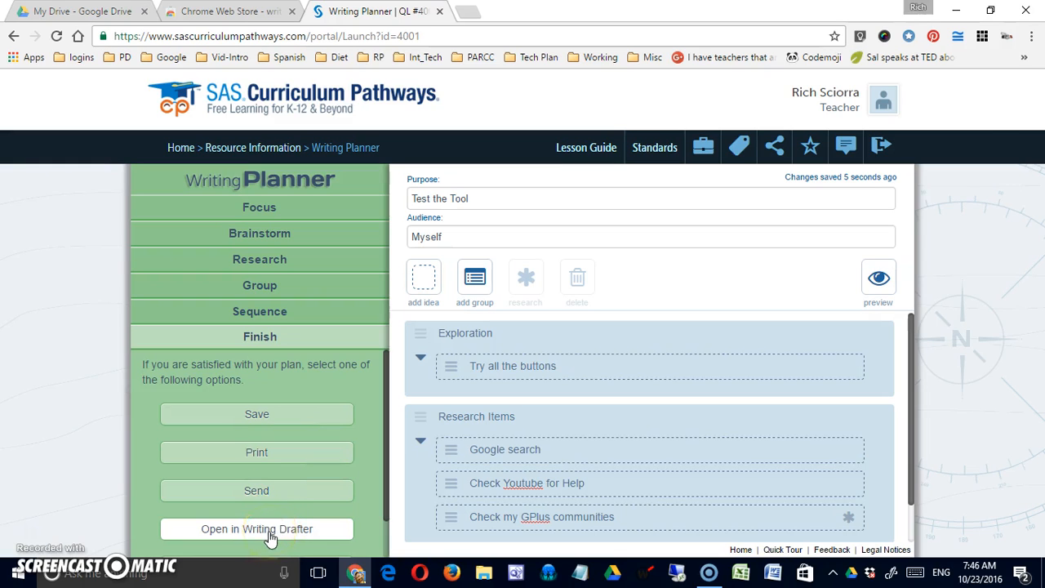
click(256, 414)
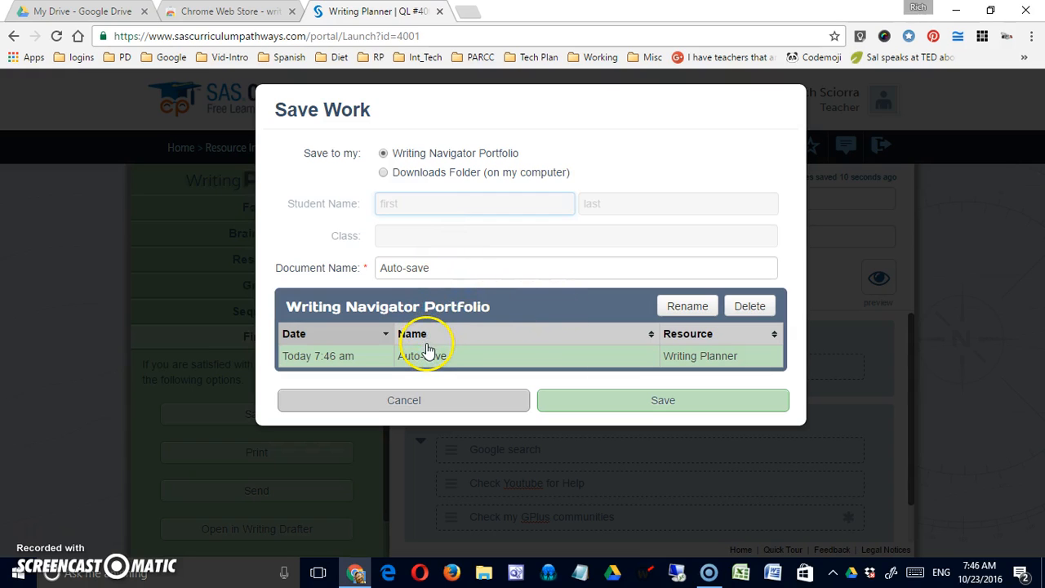
click(382, 174)
click(415, 206)
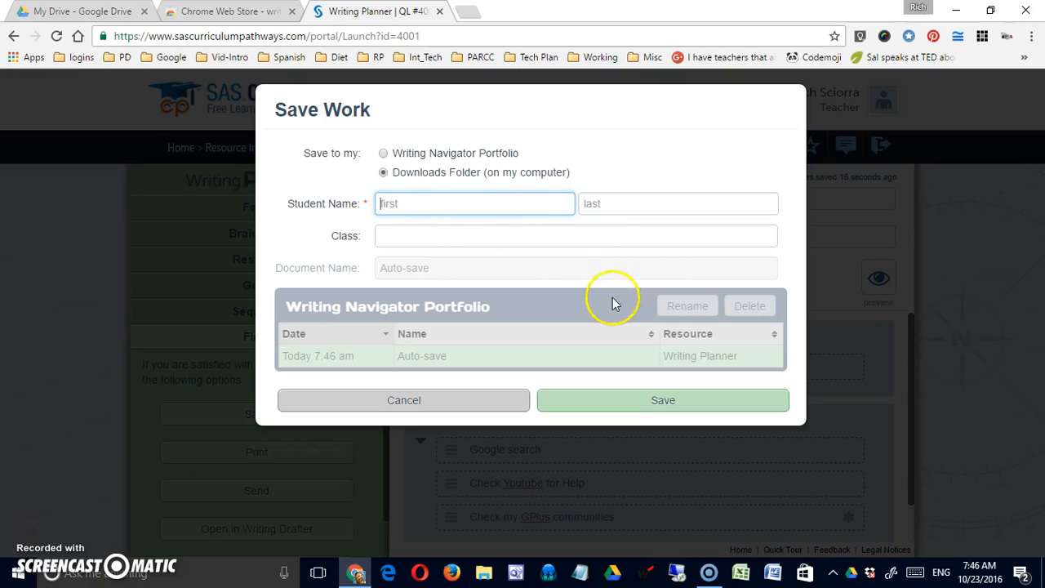
click(384, 152)
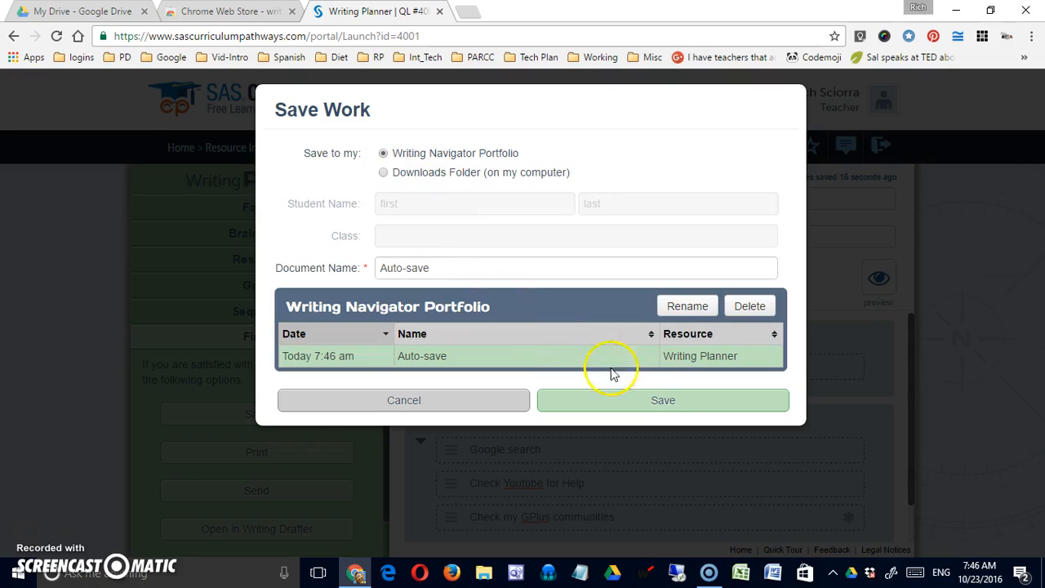
Save the plan to the Writing Navigator Portfolio as "Auto-save", replacing the existing file
click(644, 400)
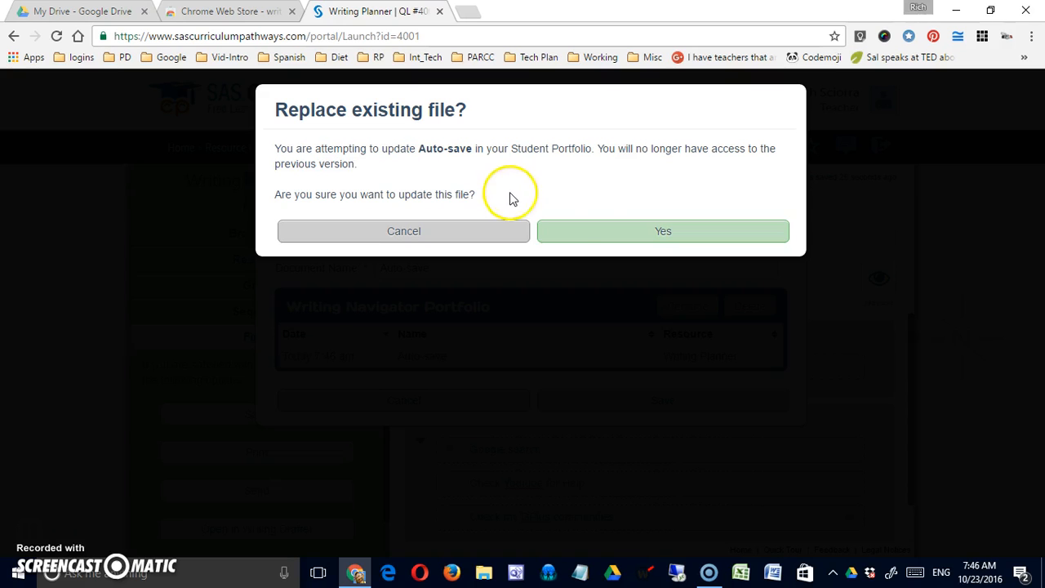
click(592, 231)
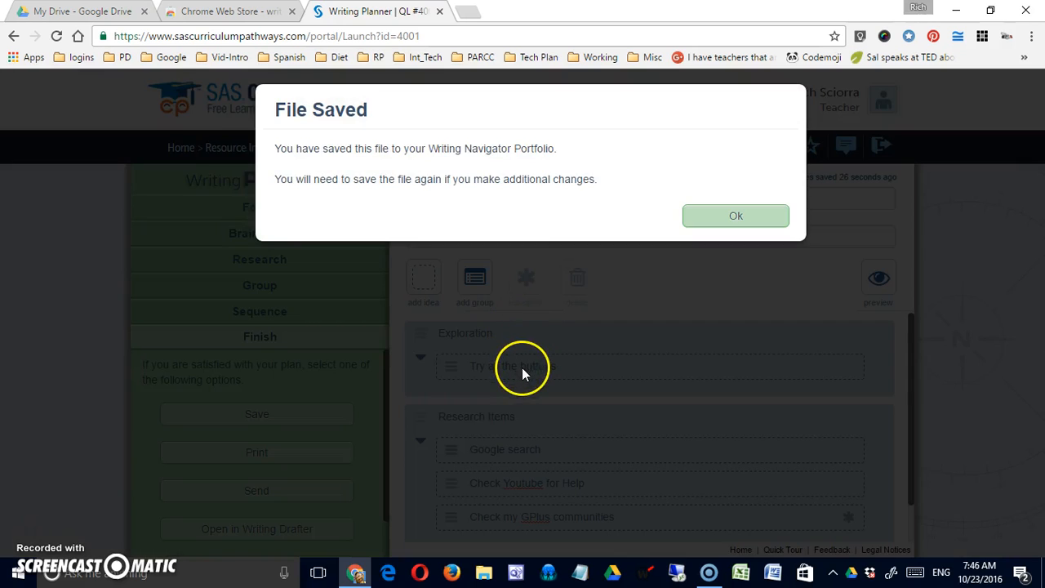
click(706, 222)
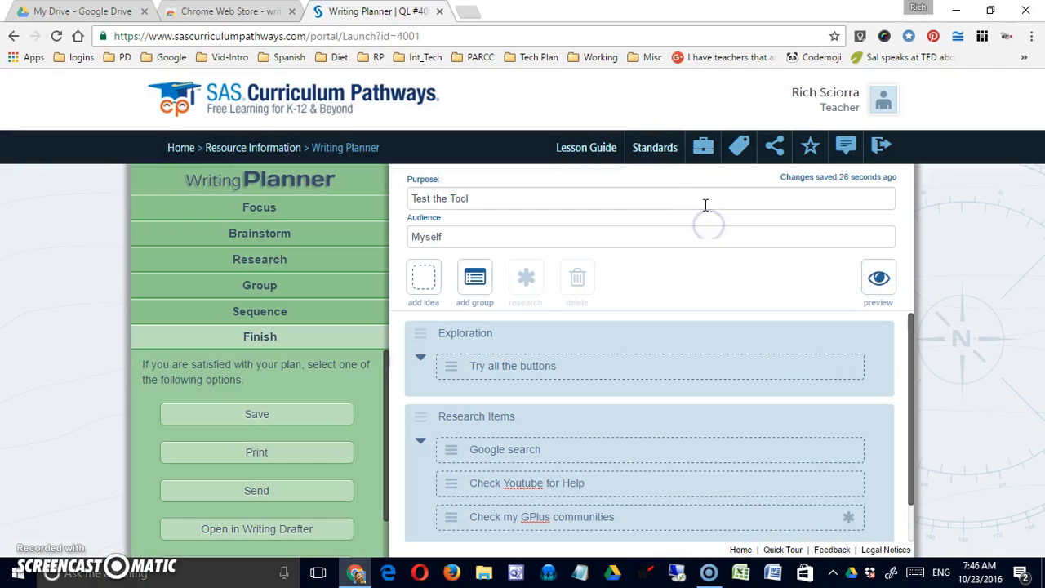
Leave Writing Planner for its resource information page and relaunch SAS Writing Navigator from the browser's apps
click(253, 148)
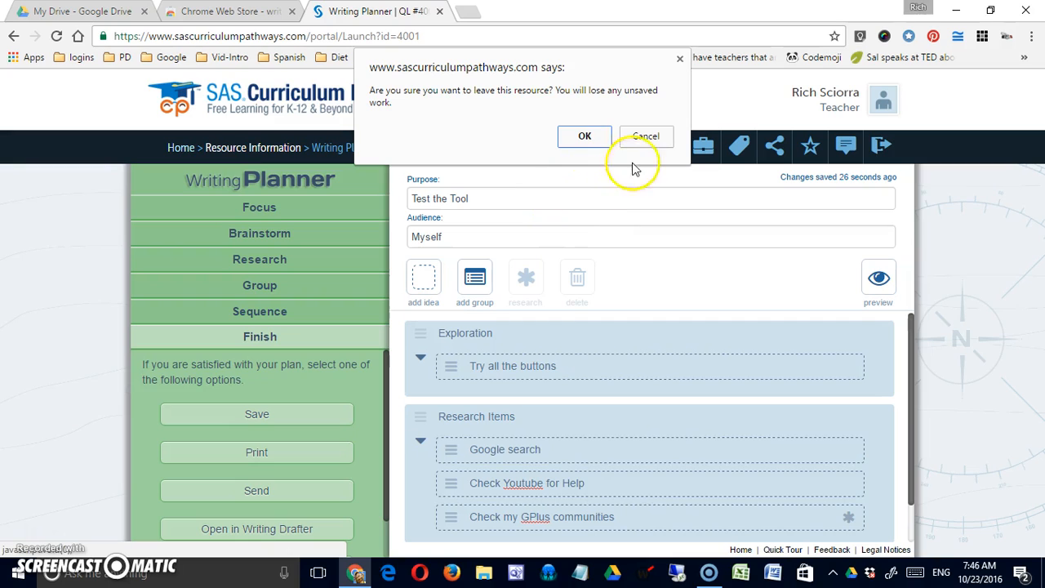
click(598, 137)
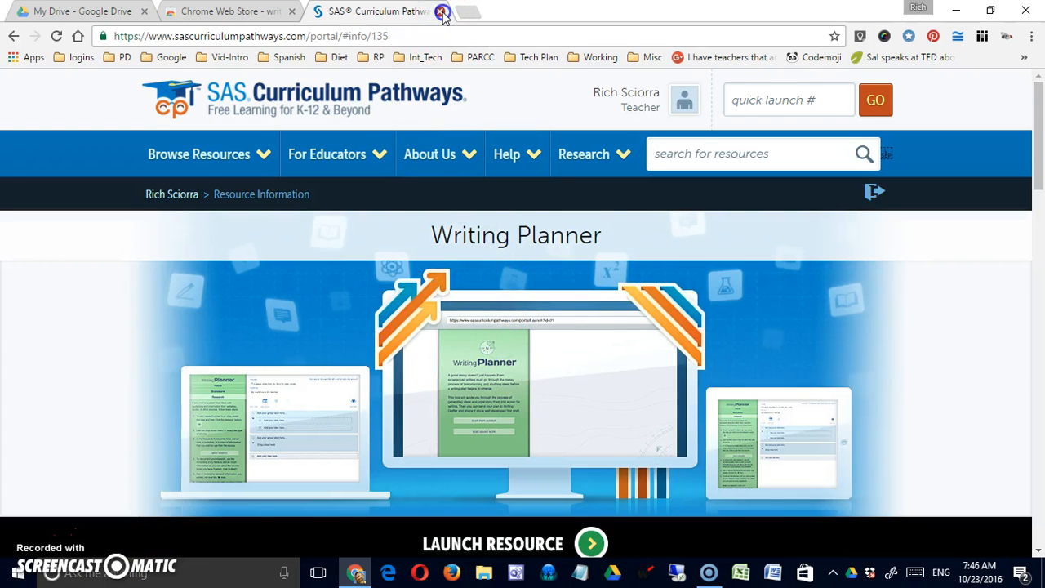
click(29, 55)
click(318, 243)
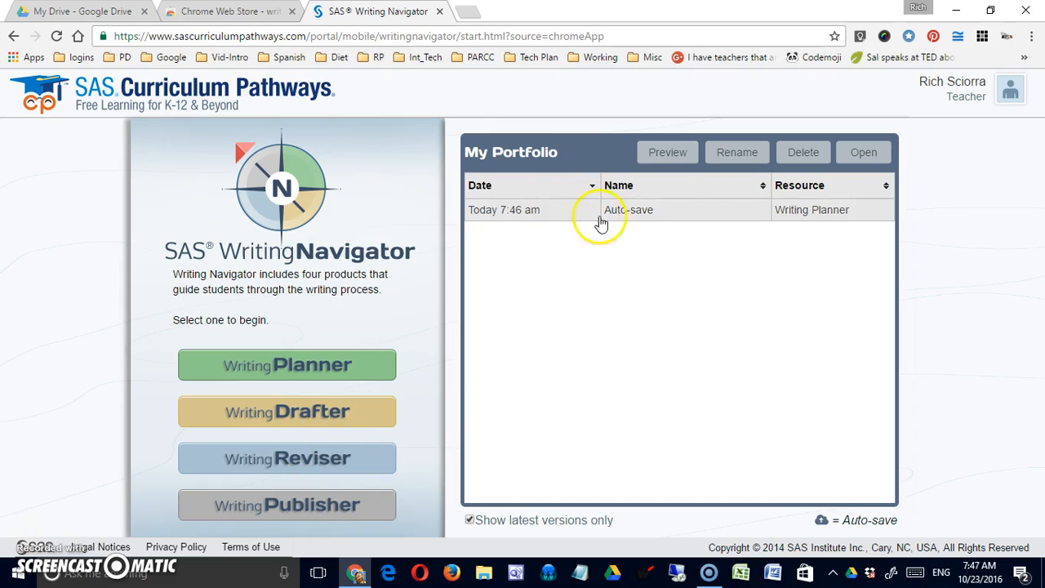
Open the "Auto-save" Writing Planner document from My Portfolio and look over the saved groups and ideas
click(795, 215)
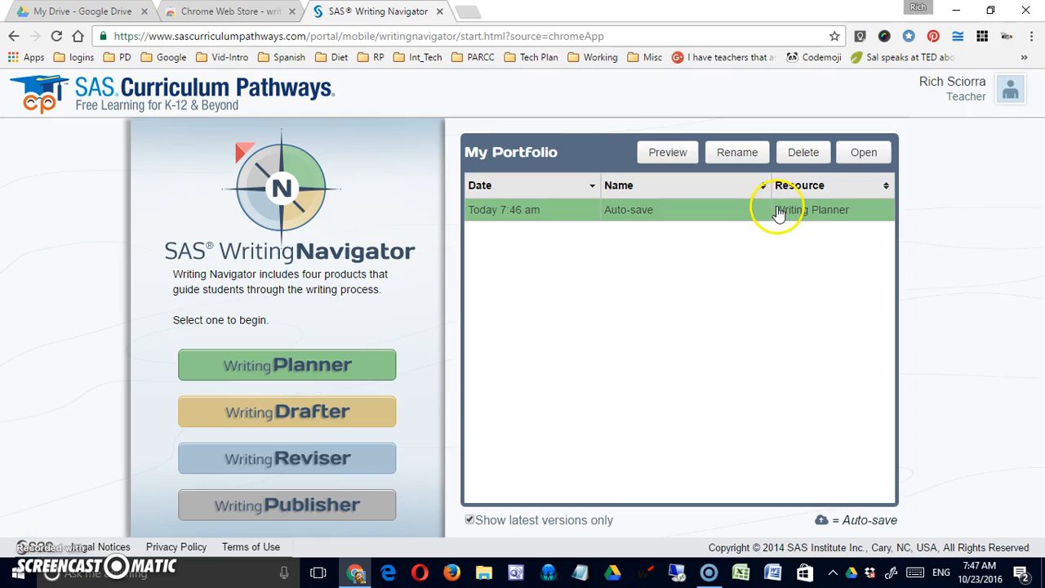
click(863, 153)
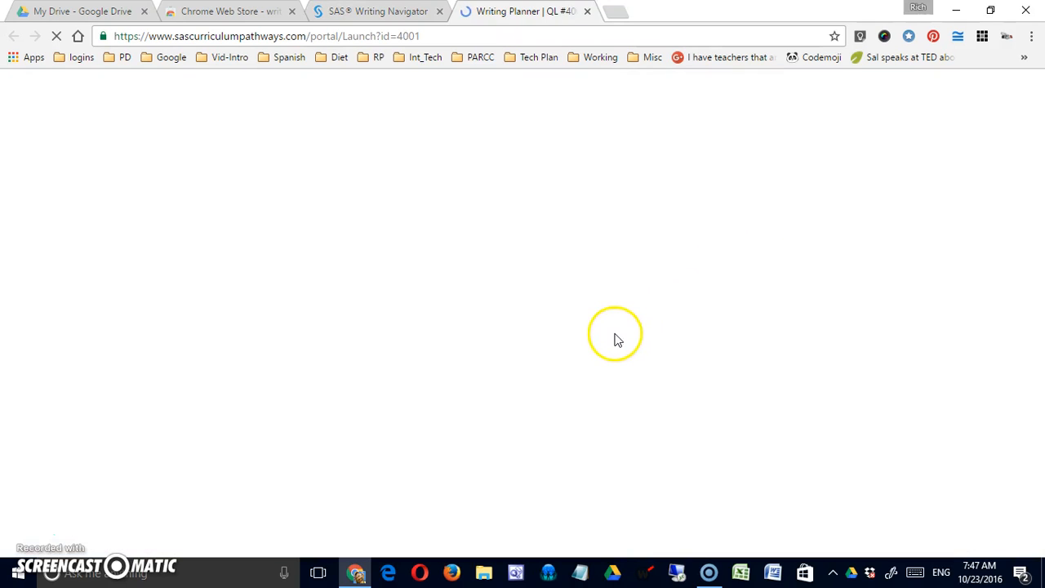
scroll(613, 339, down, 1)
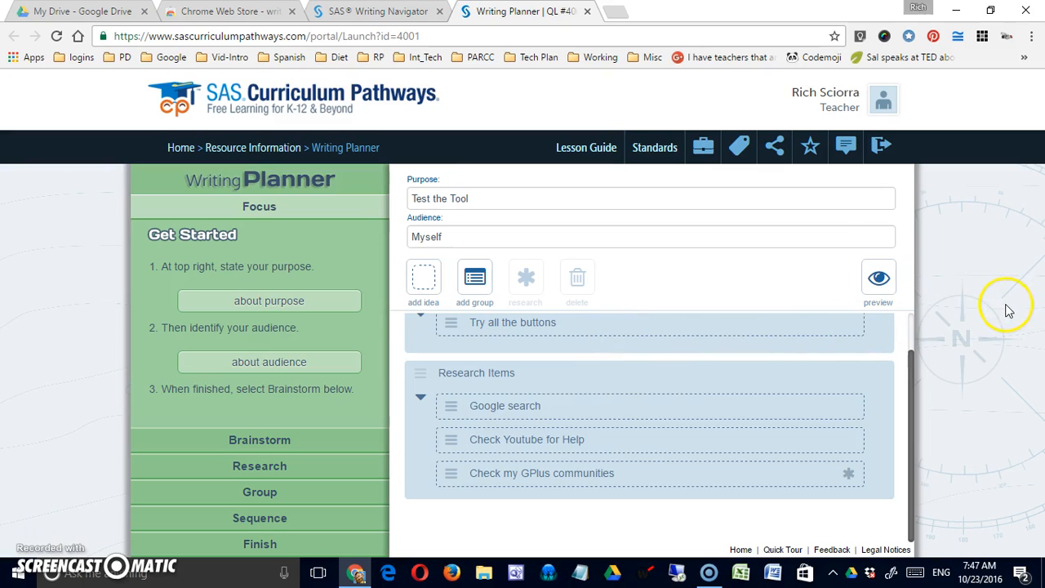
View the Standards page for Writing Planner and return to the plan
click(658, 147)
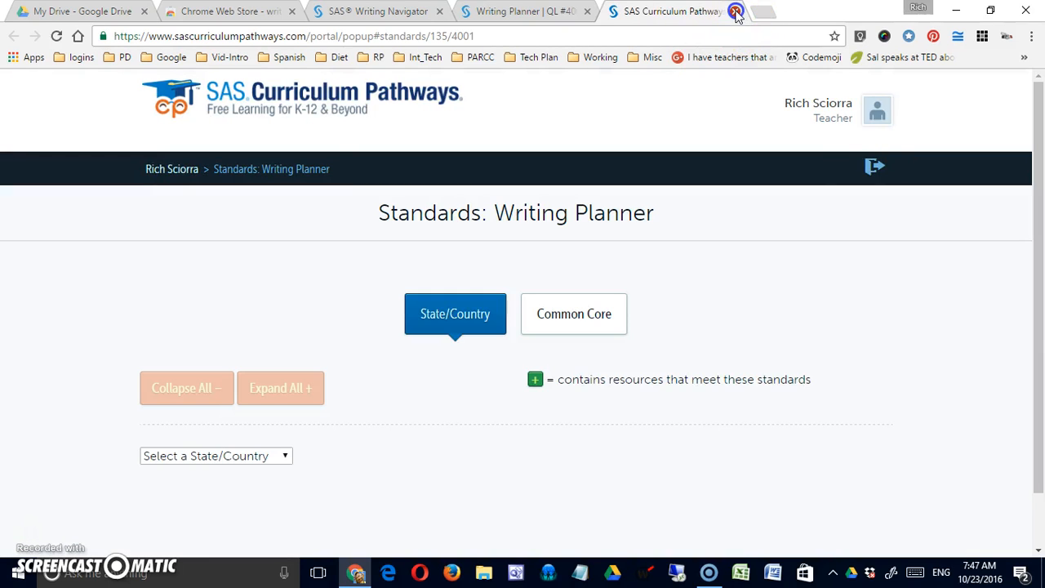
click(736, 11)
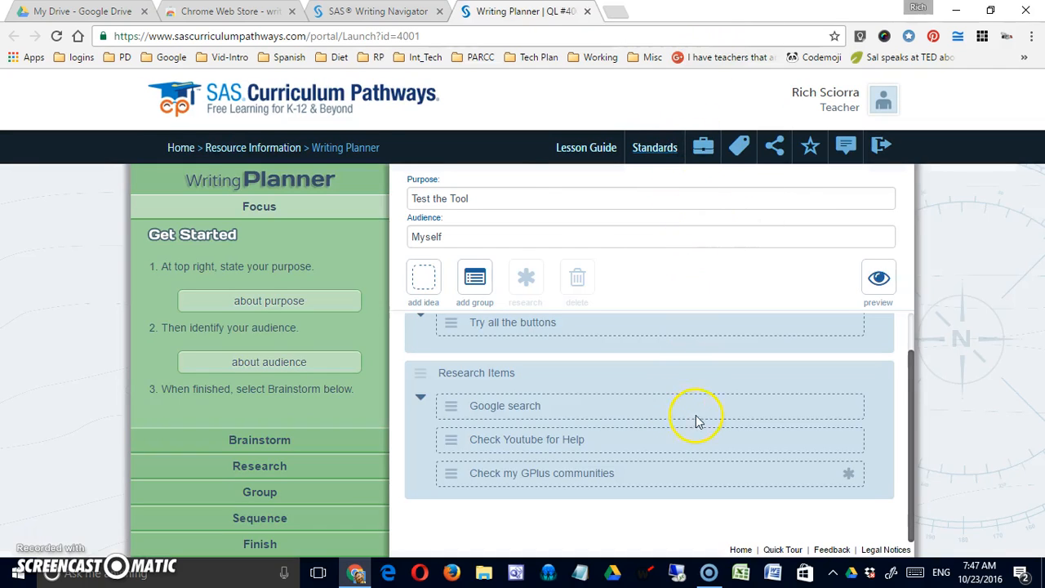